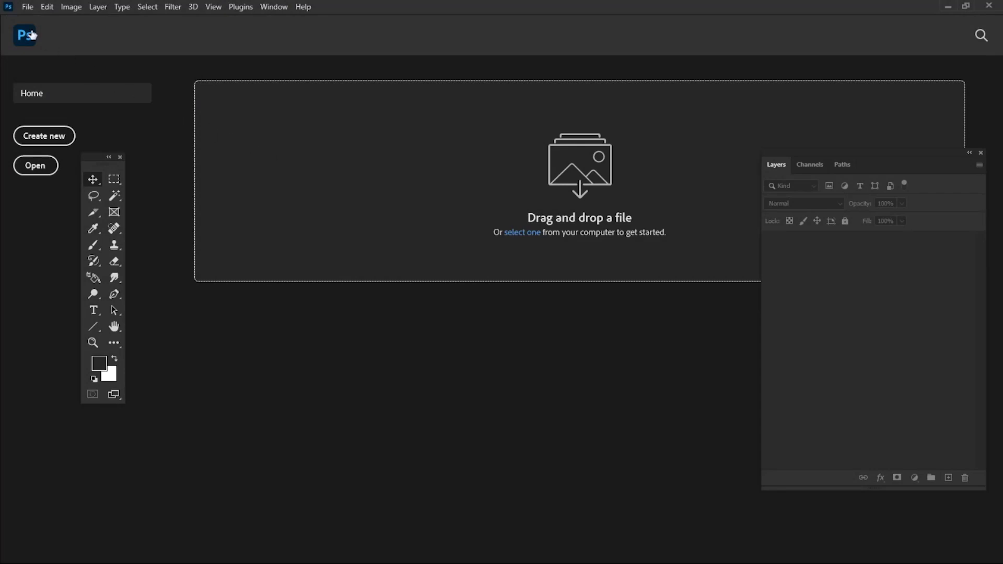
Create a blank white 3000 × 2000 px, 300 ppi document and recentre the canvas.
{"action": "left_click", "coordinate": [27, 6]}
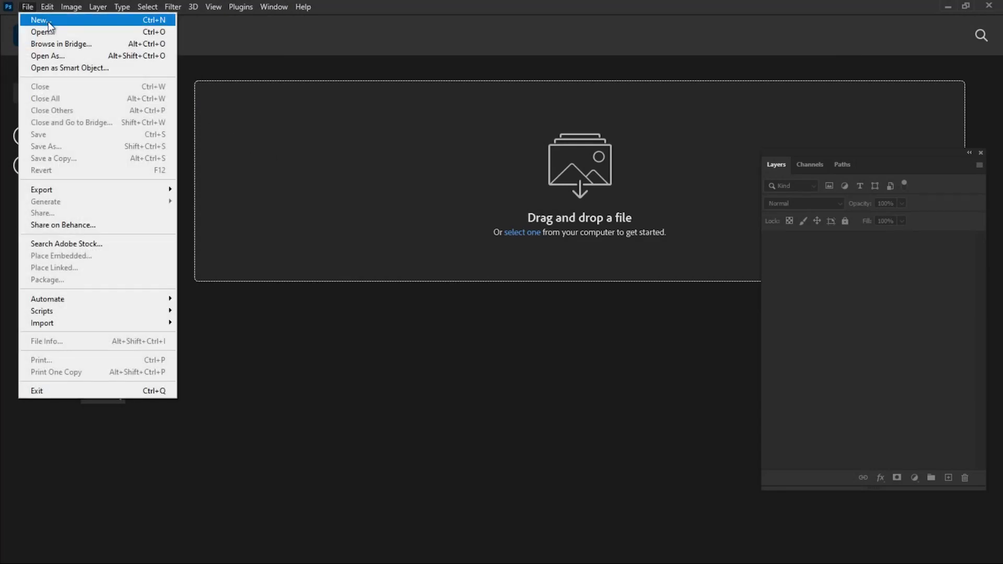
{"action": "left_click", "coordinate": [48, 22]}
{"action": "left_click_drag", "start_coordinate": [504, 170], "coordinate": [328, 97]}
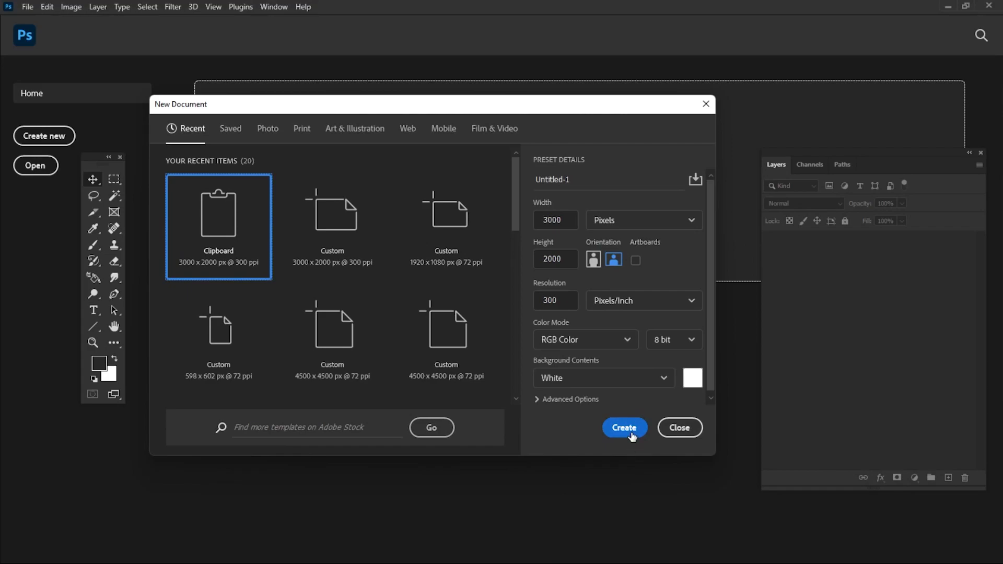
{"action": "left_click", "coordinate": [631, 429]}
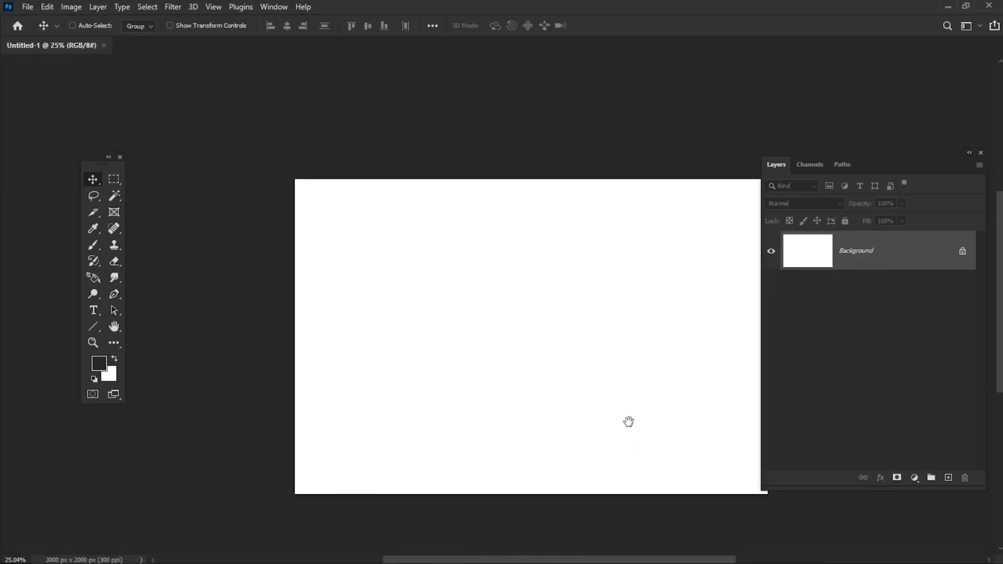
{"action": "left_click_drag", "start_coordinate": [629, 422], "coordinate": [546, 369]}
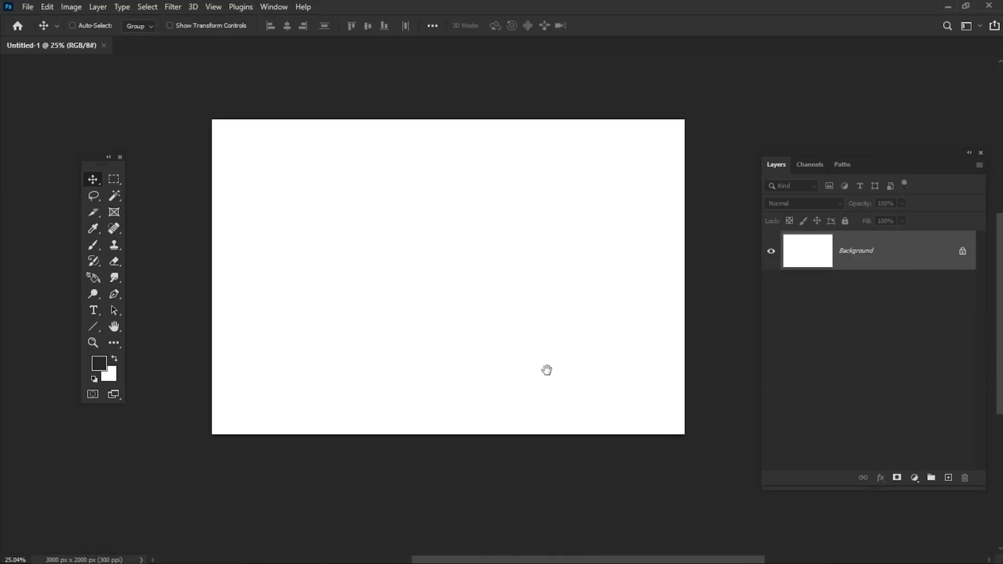
Place the Photo image embedded and scale it to fill the canvas with the astronaut framed.
{"action": "left_click", "coordinate": [25, 9]}
{"action": "left_click", "coordinate": [99, 252]}
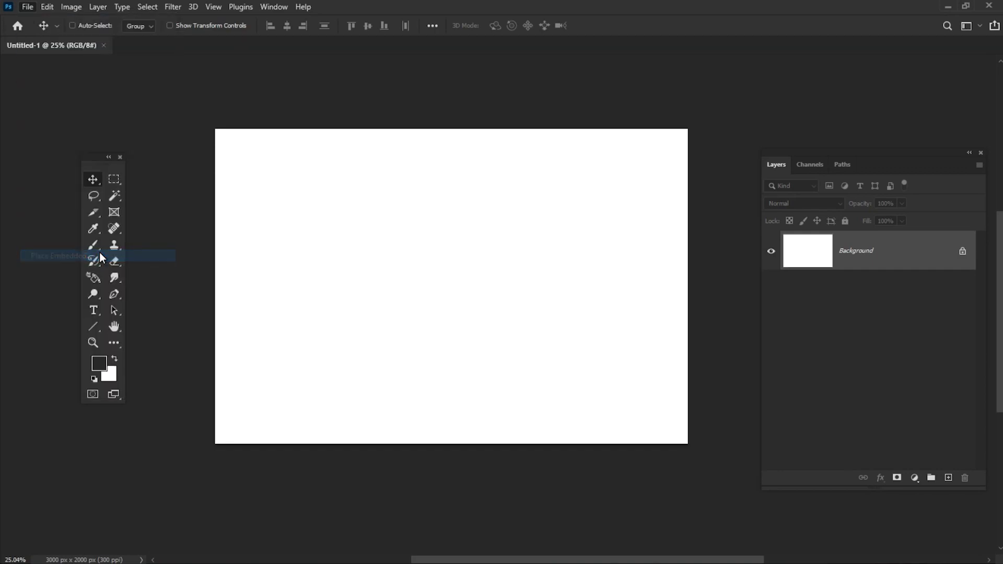
{"action": "double_click", "coordinate": [107, 198]}
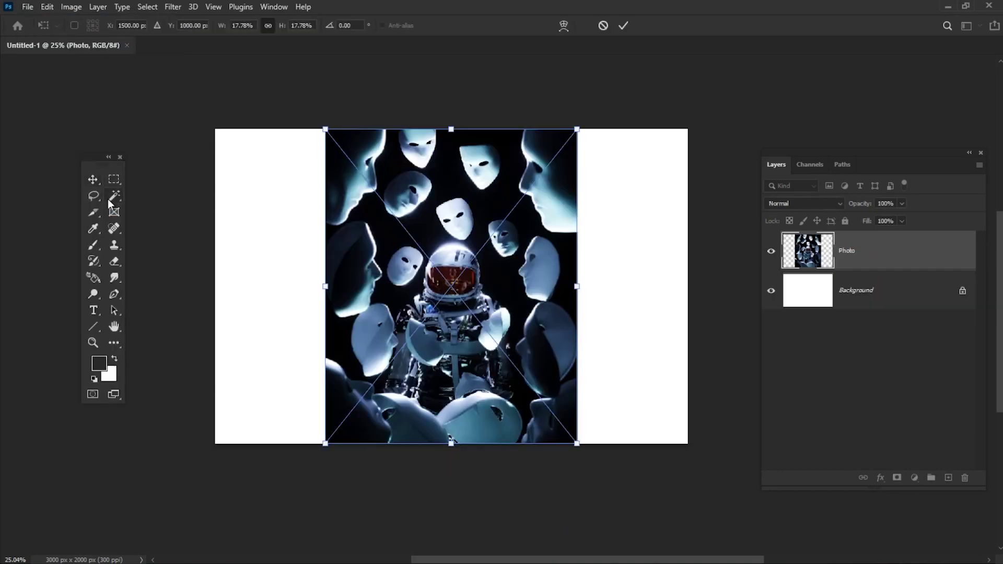
{"action": "left_click_drag", "start_coordinate": [318, 287], "coordinate": [216, 287]}
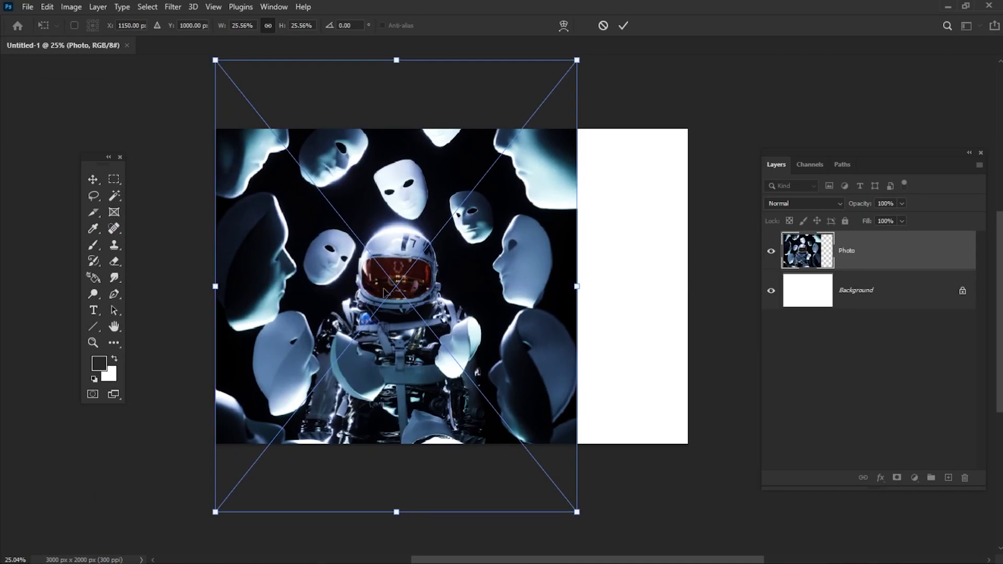
{"action": "left_click_drag", "start_coordinate": [578, 289], "coordinate": [688, 285]}
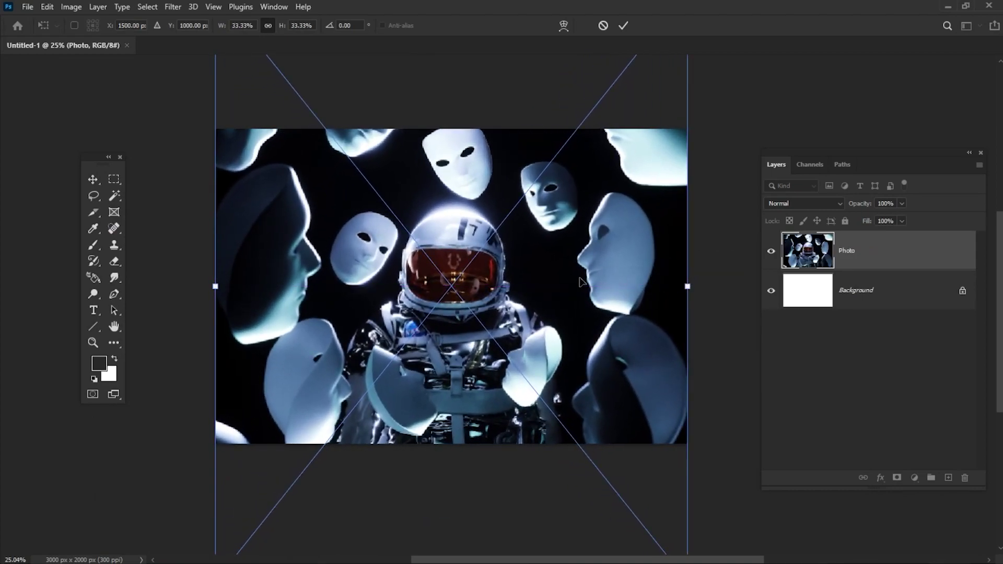
{"action": "left_click_drag", "start_coordinate": [582, 286], "coordinate": [581, 250]}
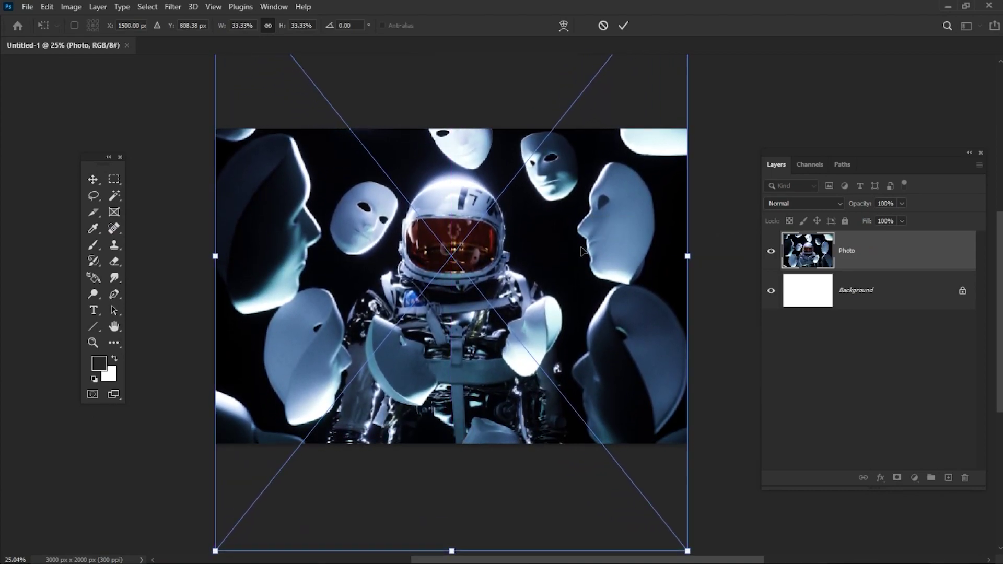
{"action": "left_click", "coordinate": [623, 27]}
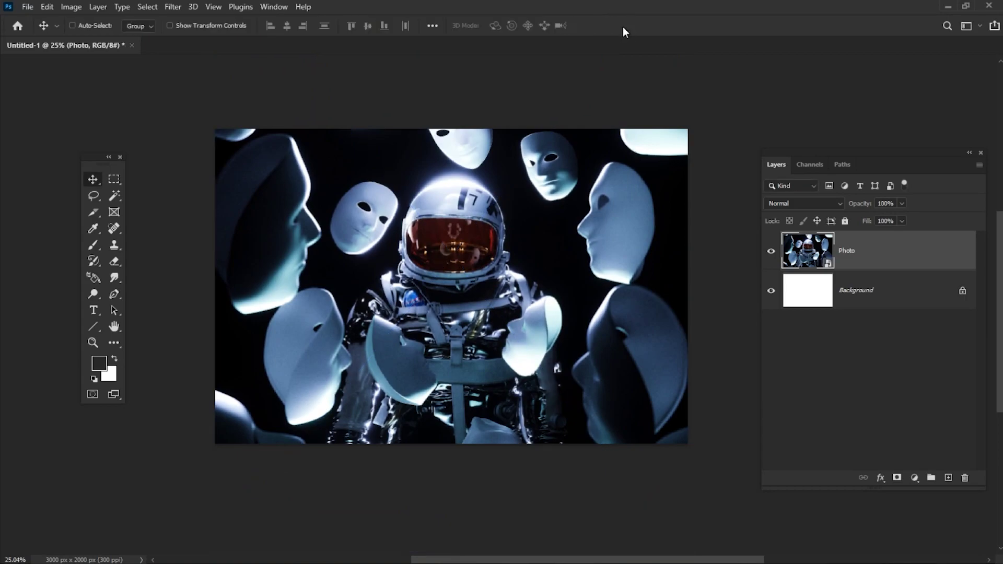
Duplicate the photo layer and enlarge the Layers panel to show every copy.
{"action": "key", "text": "ctrl+j"}
{"action": "key", "text": "ctrl+j"}
{"action": "key", "text": "ctrl+j"}
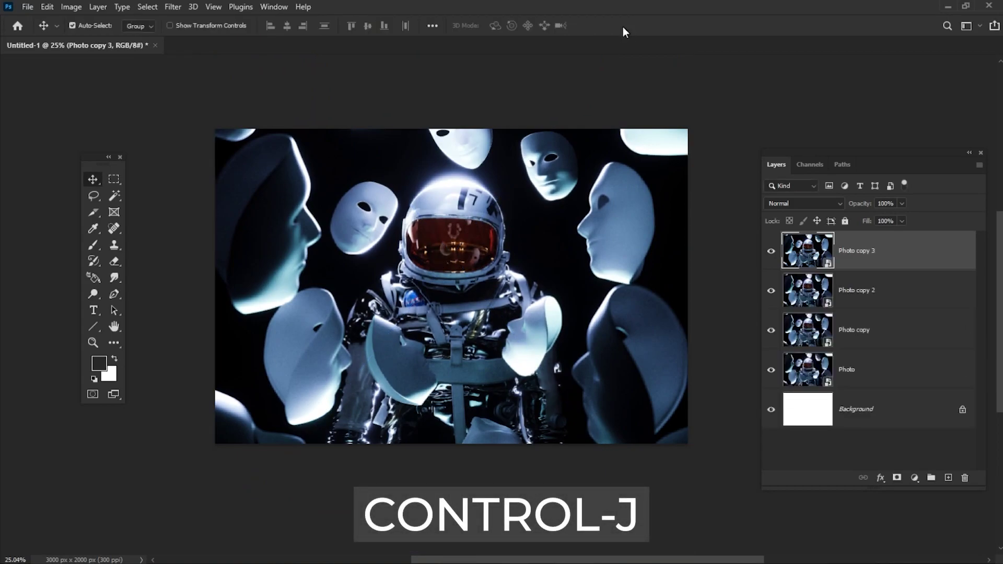
{"action": "key", "text": "ctrl+j"}
{"action": "key", "text": "ctrl+j"}
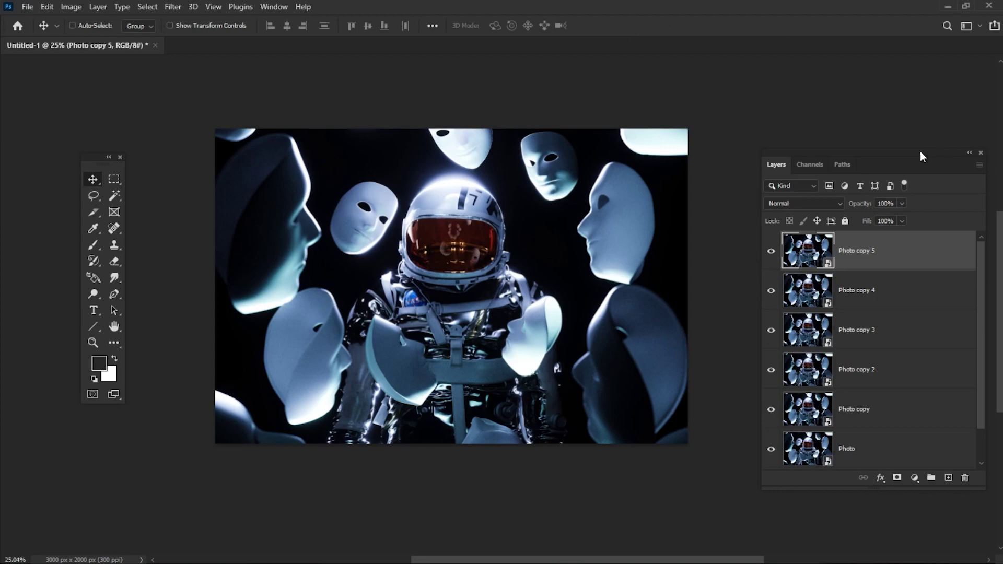
{"action": "left_click_drag", "start_coordinate": [920, 151], "coordinate": [862, 119]}
{"action": "left_click_drag", "start_coordinate": [828, 446], "coordinate": [829, 485]}
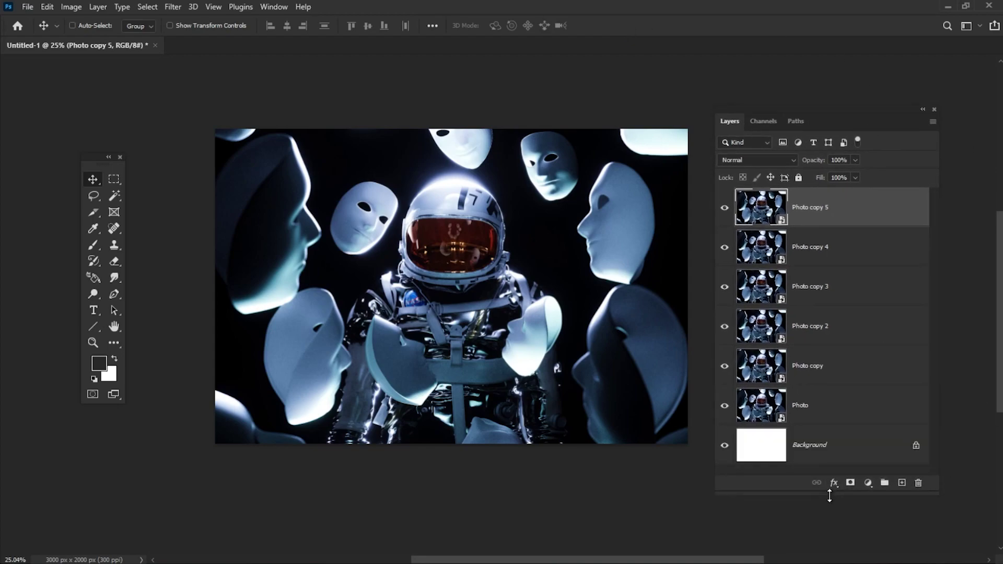
Turn off the green channel in Photo copy's blending options.
{"action": "double_click", "coordinate": [844, 363]}
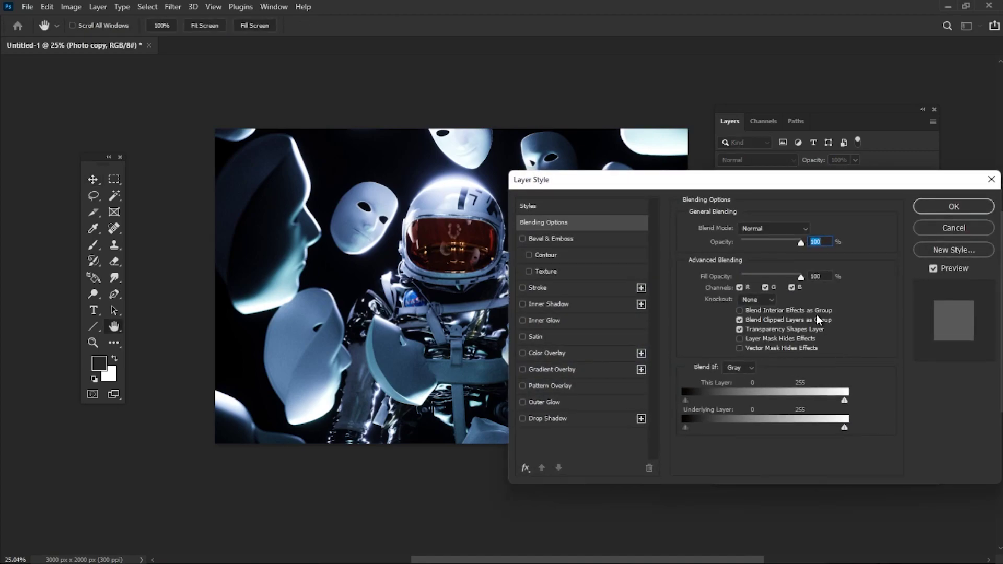
{"action": "left_click", "coordinate": [765, 288]}
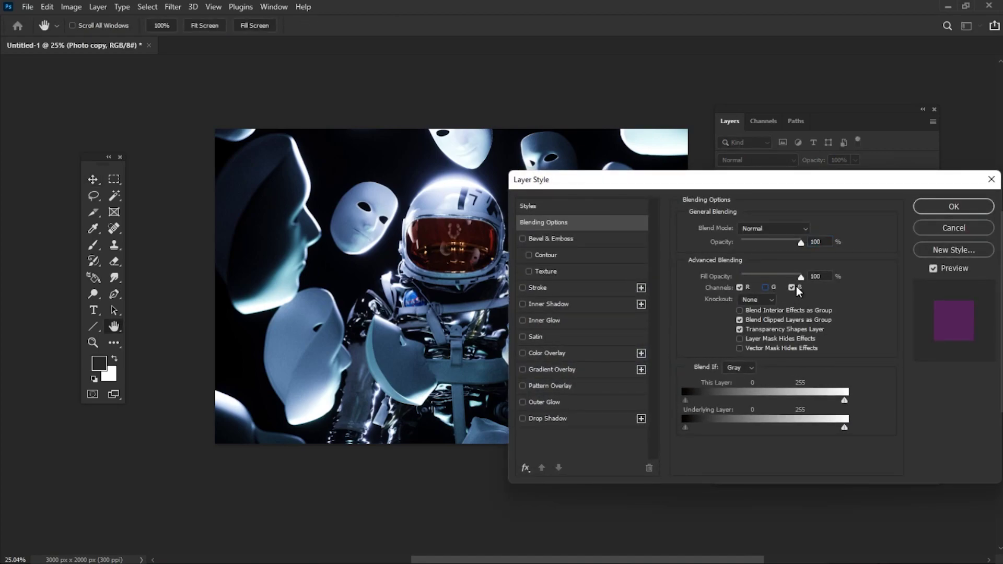
{"action": "left_click", "coordinate": [934, 208]}
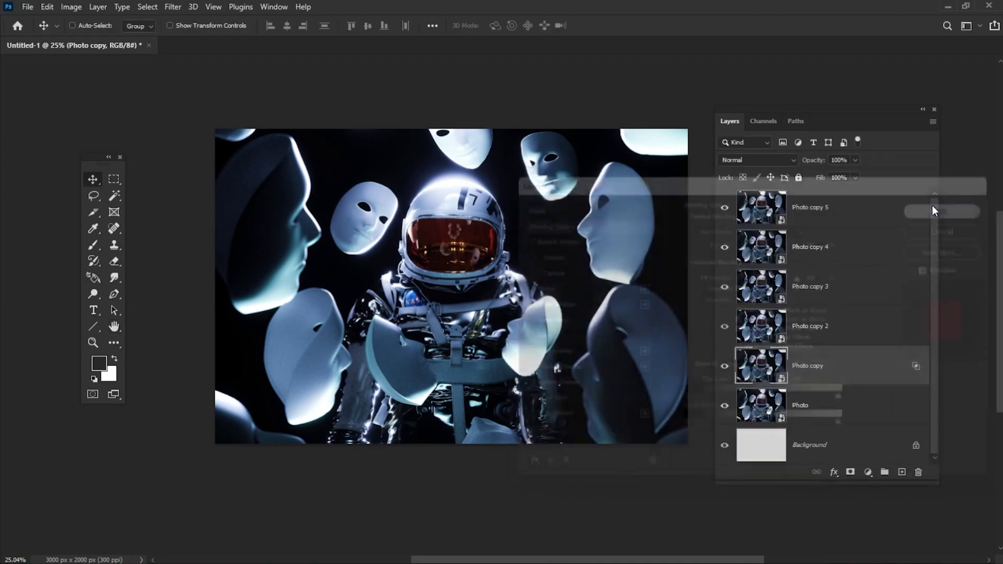
Limit Photo copy 2 to the blue channel only by unchecking red and green.
{"action": "left_click", "coordinate": [875, 337]}
{"action": "double_click", "coordinate": [875, 337]}
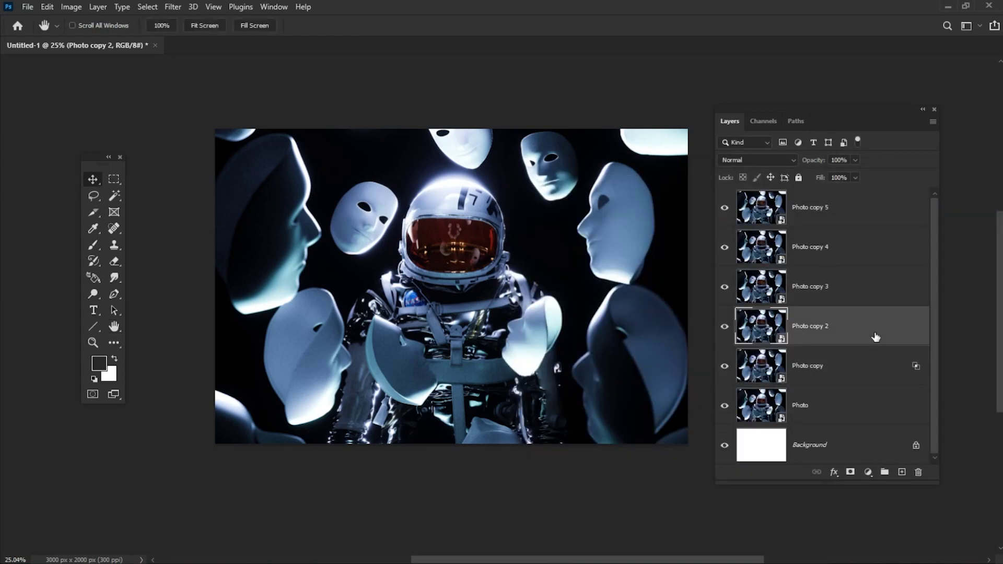
{"action": "left_click", "coordinate": [739, 288]}
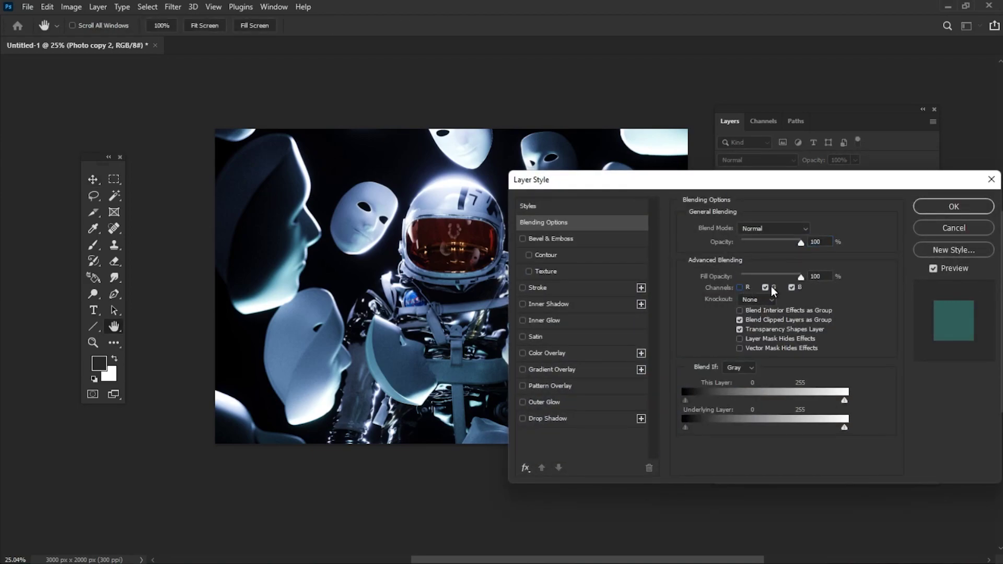
{"action": "left_click", "coordinate": [766, 287]}
{"action": "left_click", "coordinate": [934, 209]}
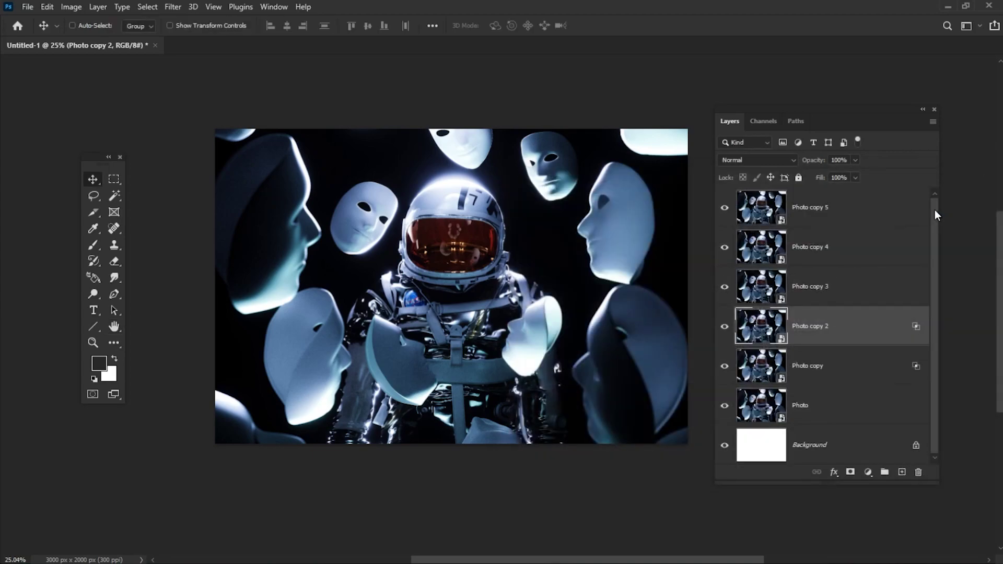
Limit Photo copy 4 to the green channel only by unchecking blue and red.
{"action": "left_click", "coordinate": [868, 254]}
{"action": "double_click", "coordinate": [868, 253]}
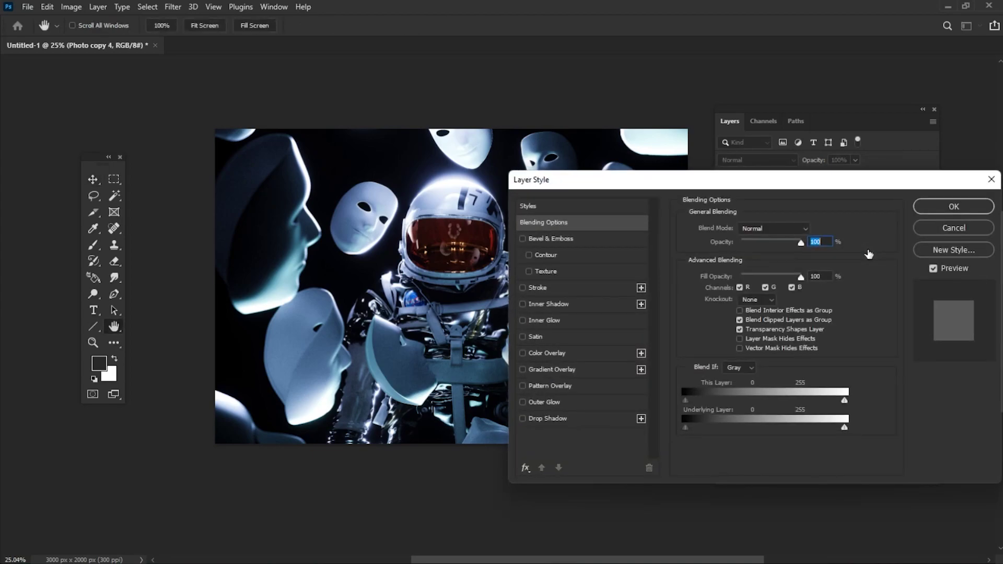
{"action": "left_click", "coordinate": [791, 288]}
{"action": "left_click", "coordinate": [740, 287]}
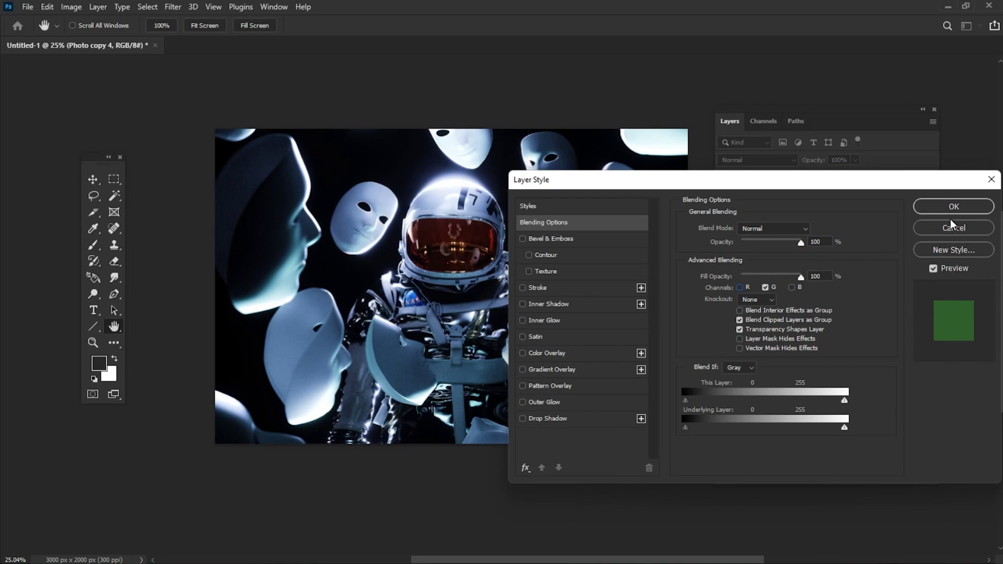
{"action": "left_click", "coordinate": [953, 207]}
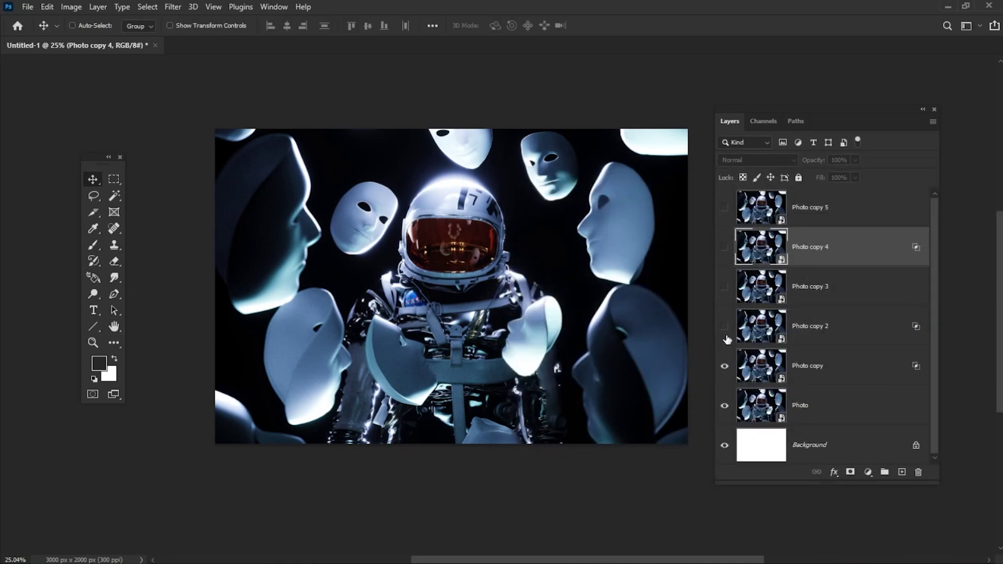
Nudge Photo copy, Photo copy 2 and Photo copy 4 apart, then show Photo copy 3.
{"action": "left_click", "coordinate": [854, 372]}
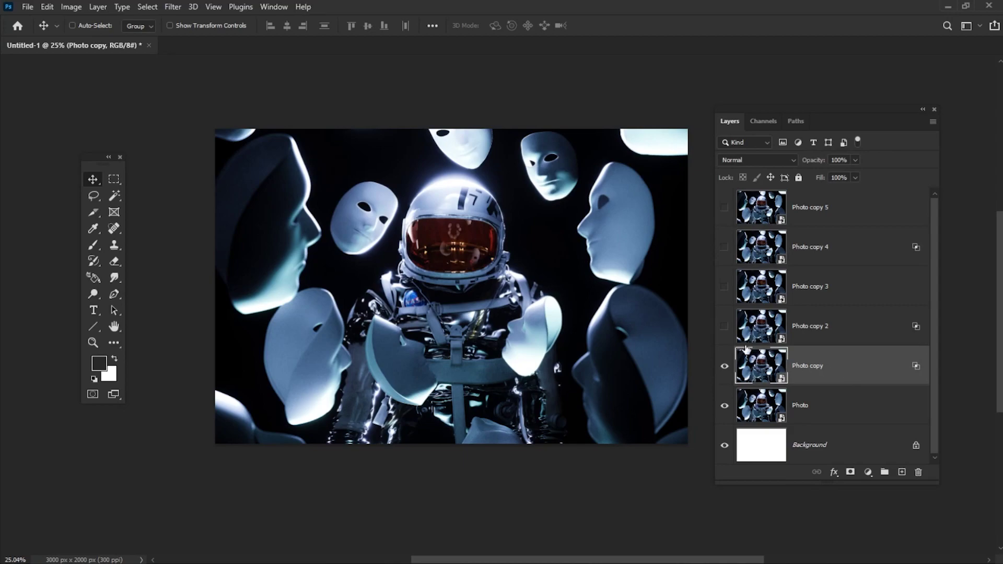
{"action": "left_click_drag", "start_coordinate": [482, 279], "coordinate": [479, 269]}
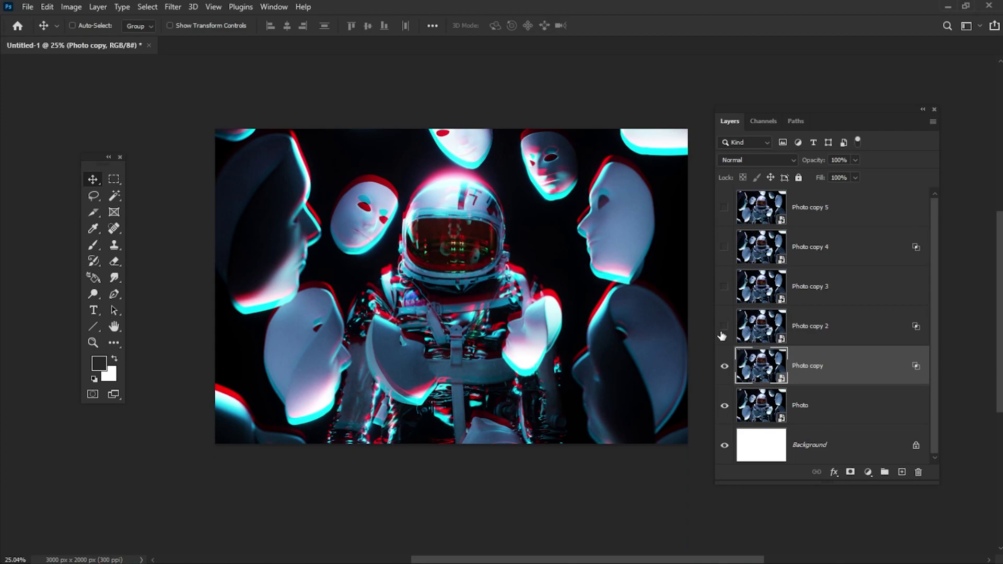
{"action": "left_click", "coordinate": [842, 330]}
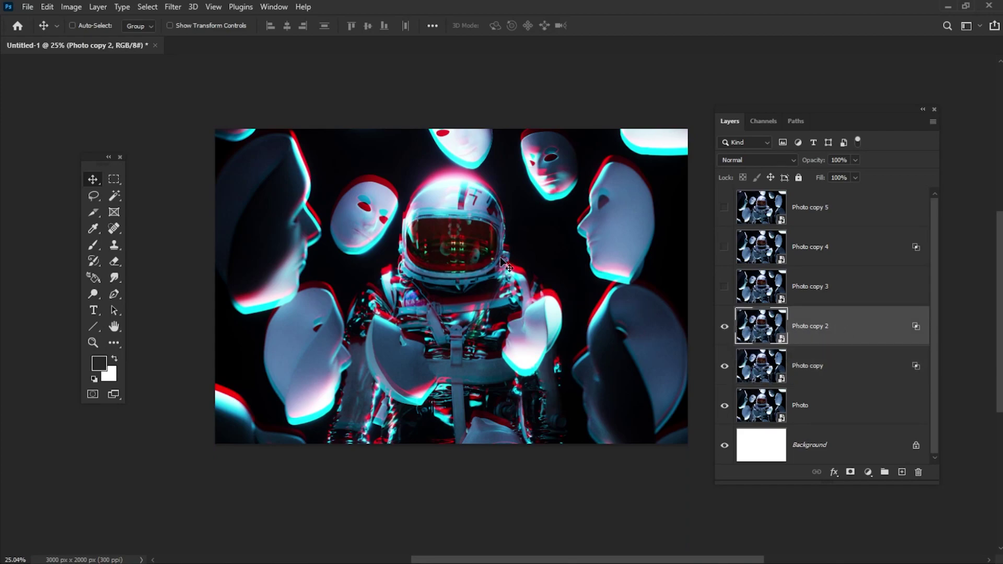
{"action": "left_click_drag", "start_coordinate": [506, 257], "coordinate": [507, 269]}
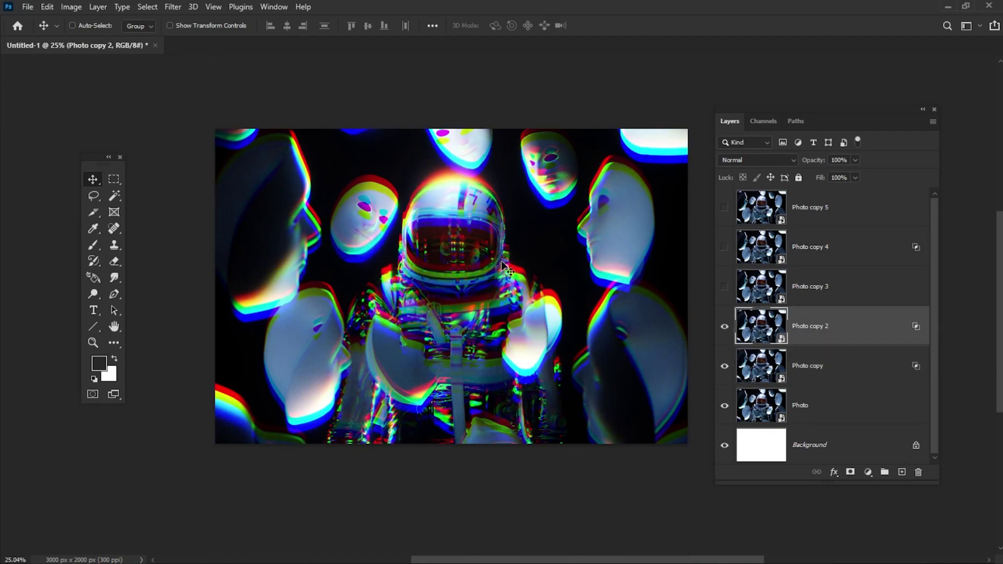
{"action": "left_click", "coordinate": [851, 251]}
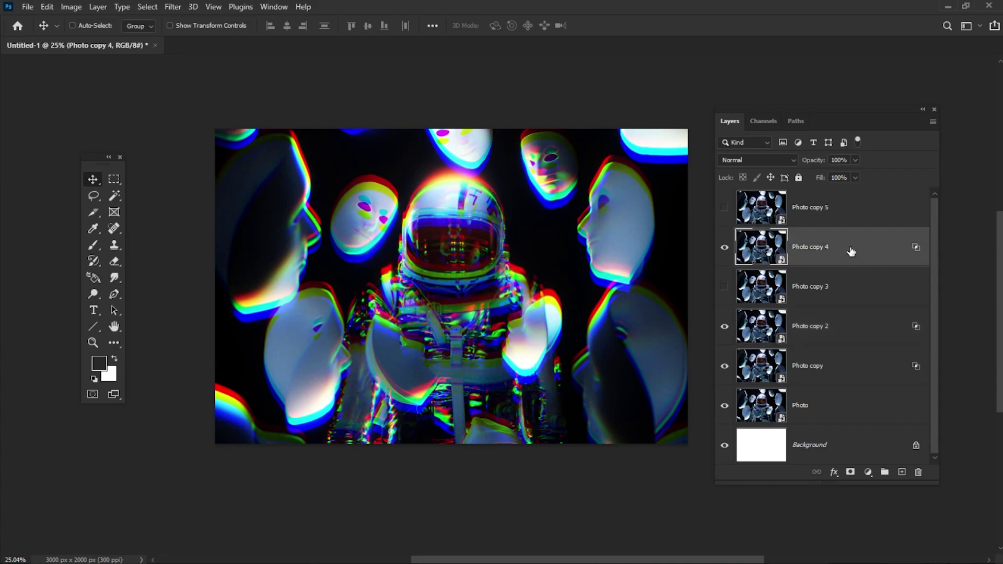
{"action": "left_click_drag", "start_coordinate": [653, 267], "coordinate": [649, 270]}
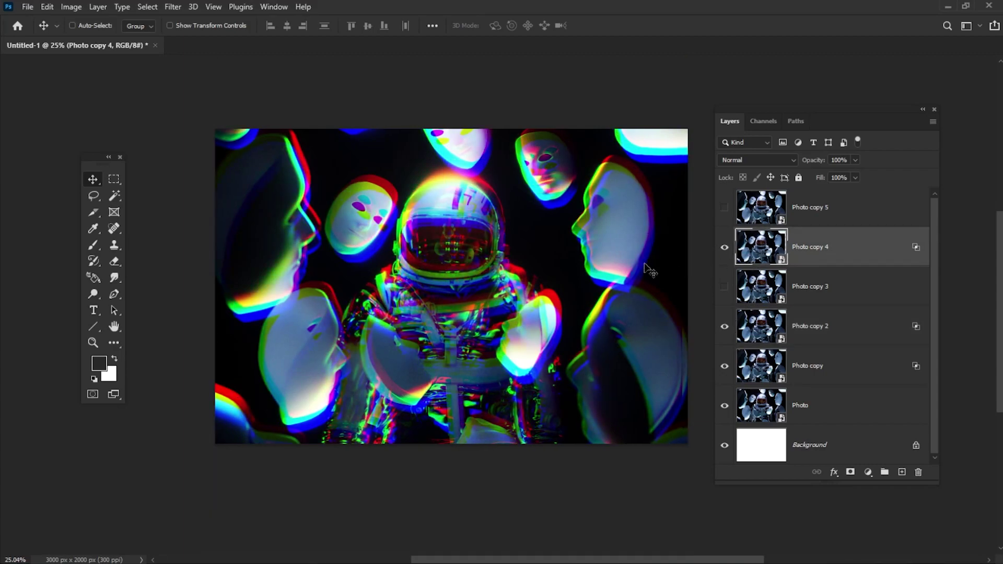
{"action": "left_click", "coordinate": [791, 288]}
{"action": "left_click", "coordinate": [724, 287]}
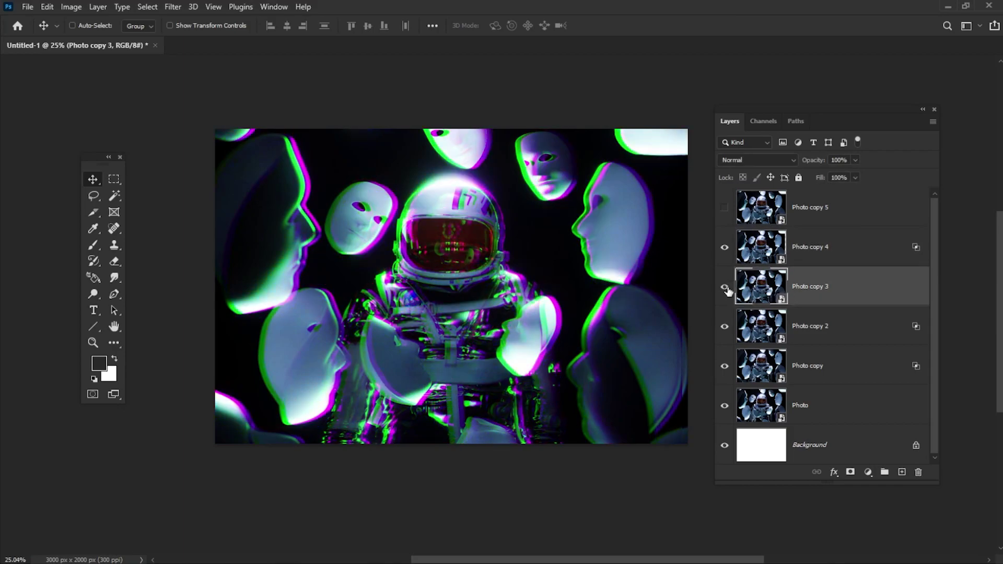
Add a Hue/Saturation adjustment layer with Saturation at +100.
{"action": "left_click", "coordinate": [98, 7]}
{"action": "mouse_move", "coordinate": [136, 173]}
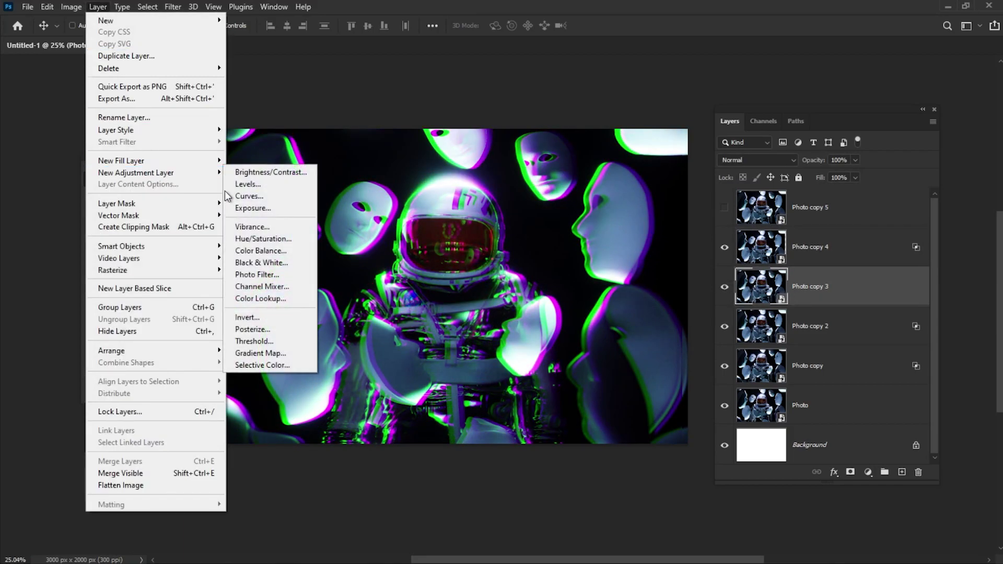
{"action": "left_click", "coordinate": [288, 239]}
{"action": "left_click", "coordinate": [301, 219]}
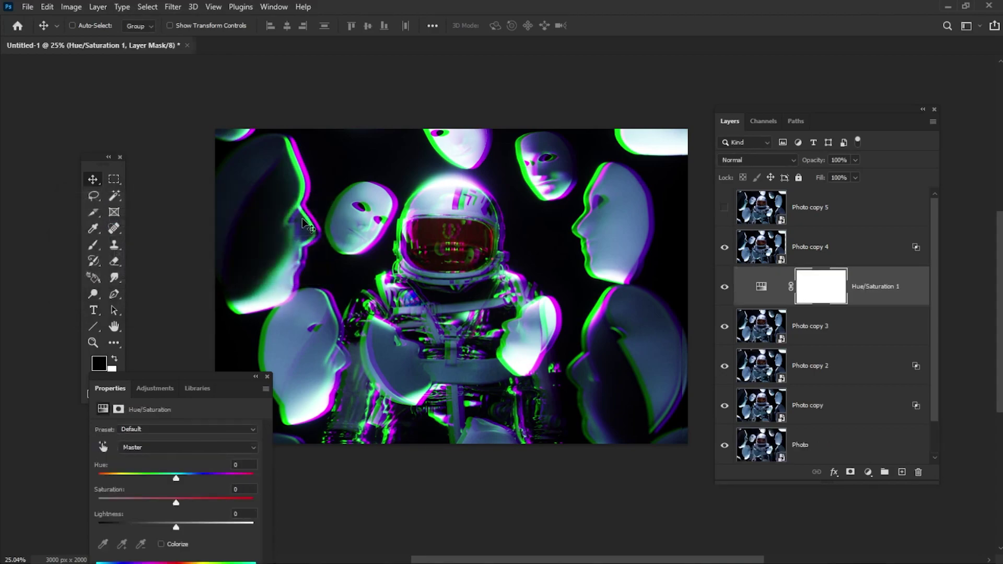
{"action": "left_click_drag", "start_coordinate": [223, 383], "coordinate": [488, 185]}
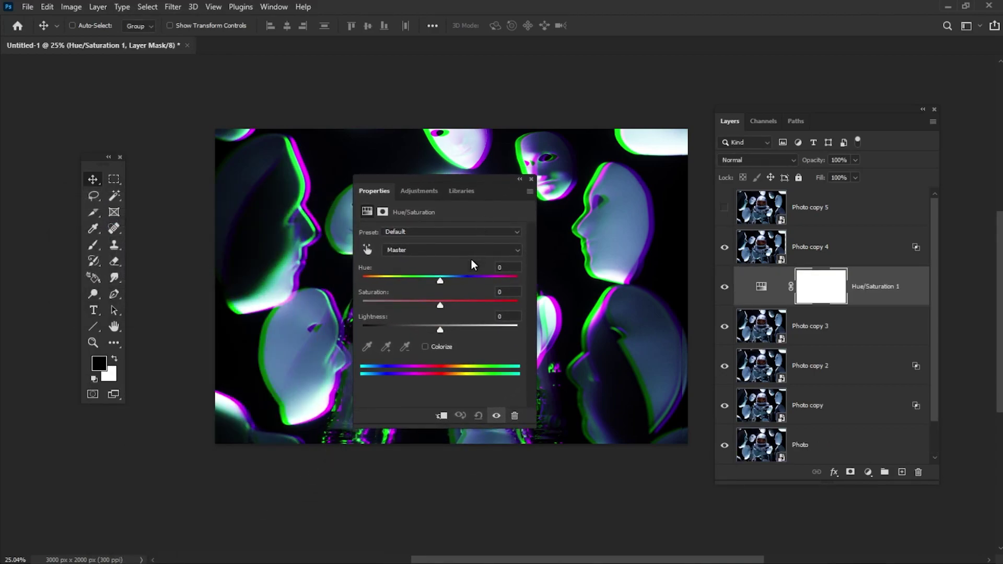
{"action": "left_click_drag", "start_coordinate": [442, 305], "coordinate": [549, 310]}
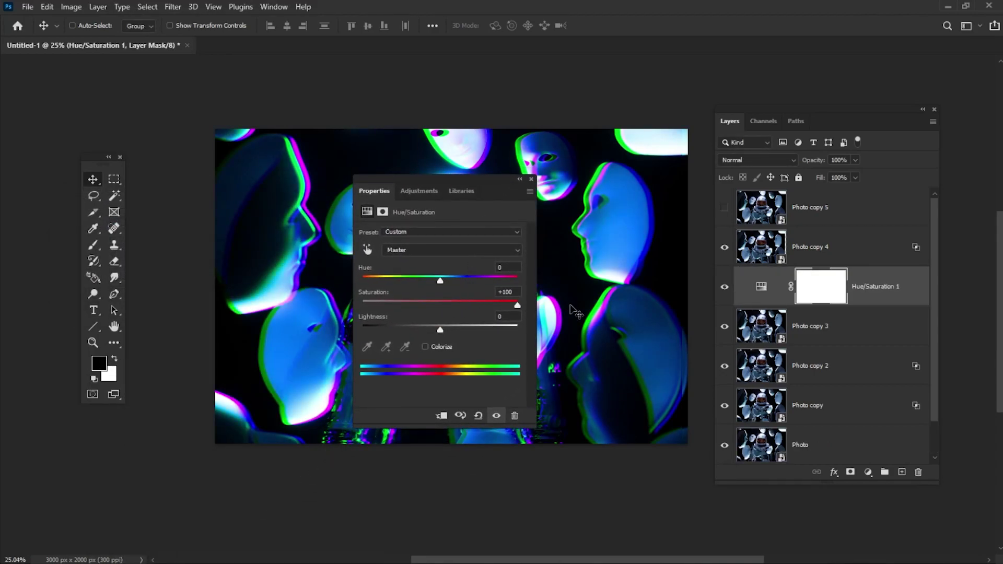
{"action": "left_click_drag", "start_coordinate": [494, 186], "coordinate": [163, 188]}
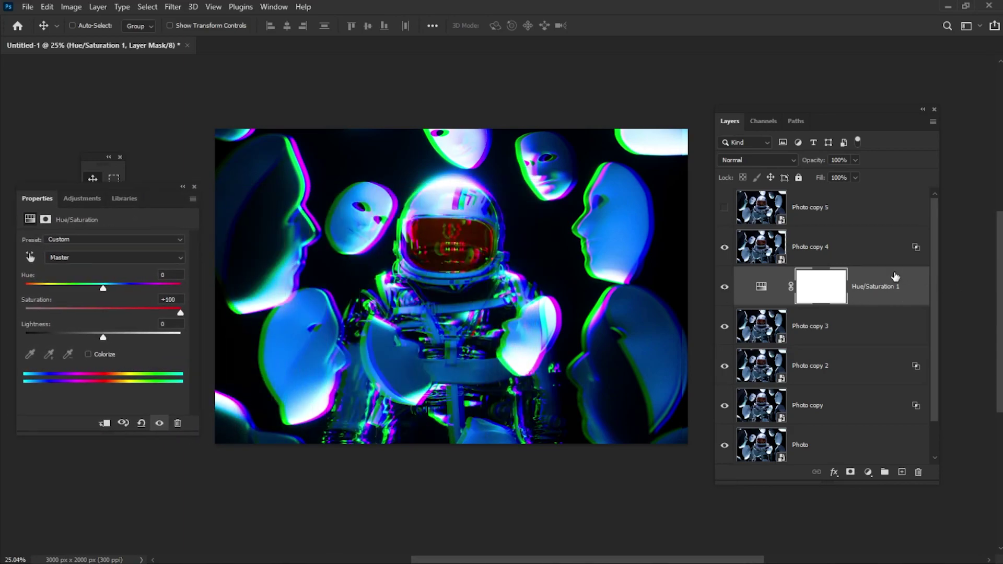
Clip Hue/Saturation 1 to Photo copy 3 and give that layer an inverted black mask.
{"action": "right_click", "coordinate": [872, 274]}
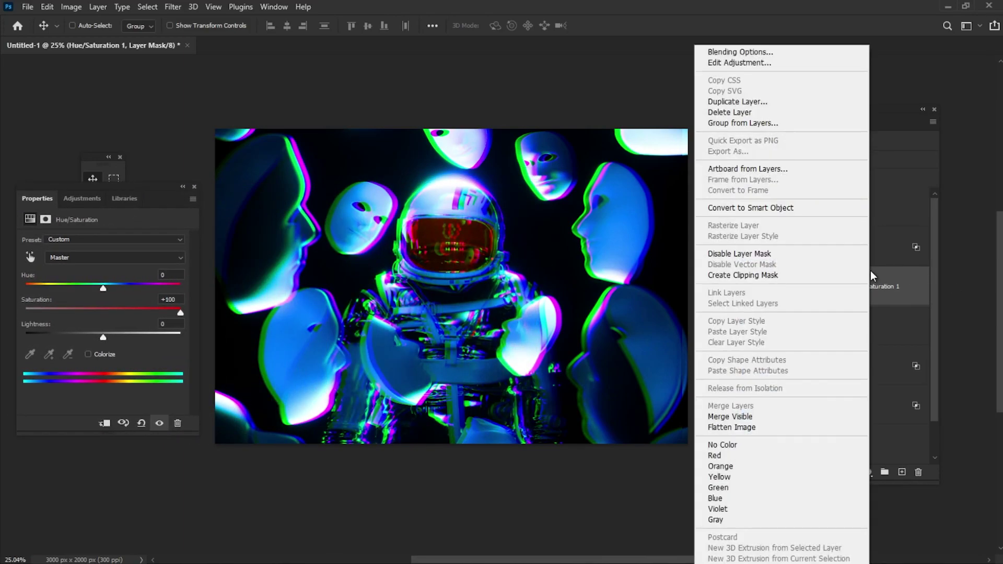
{"action": "left_click", "coordinate": [759, 276]}
{"action": "left_click", "coordinate": [852, 327]}
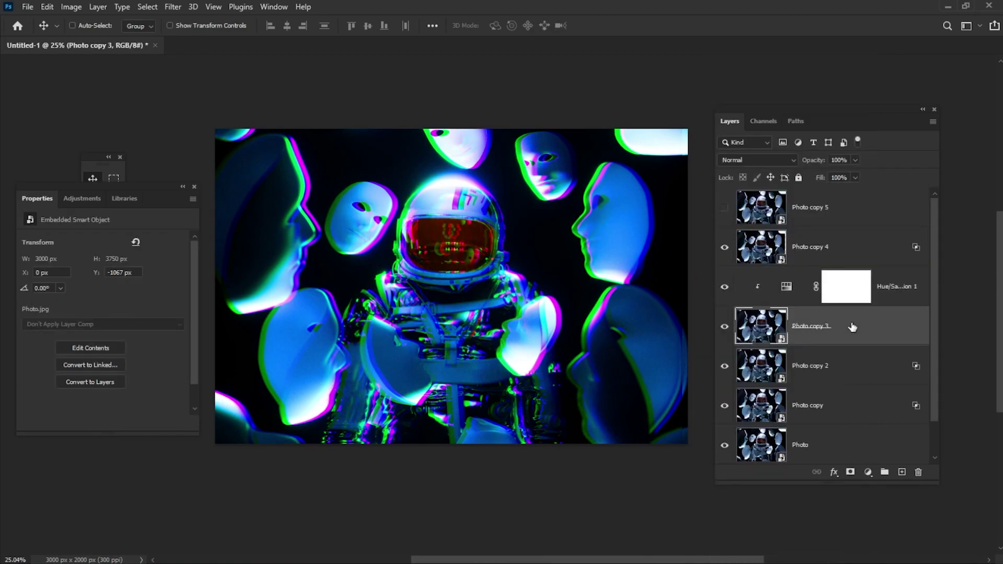
{"action": "left_click", "coordinate": [850, 473]}
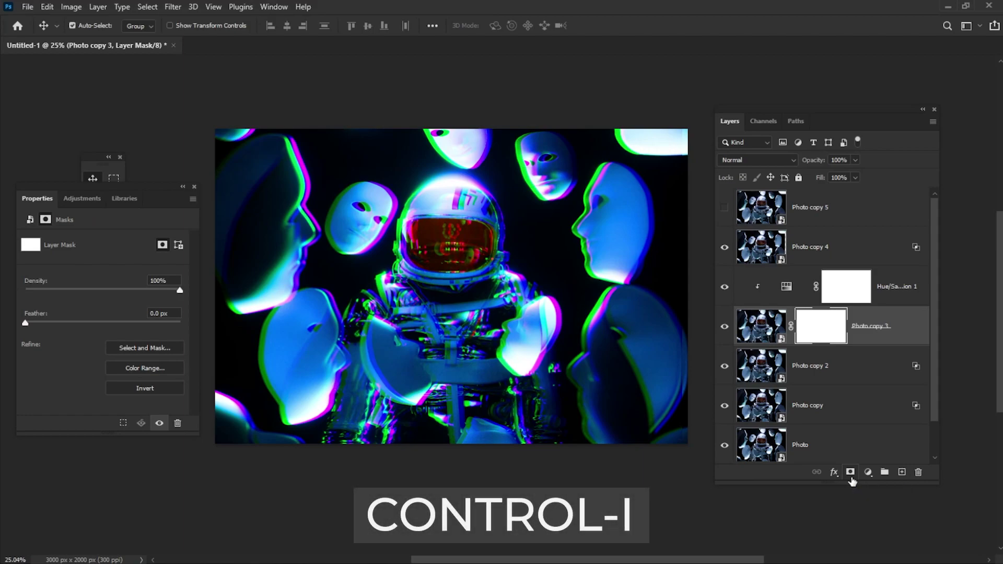
{"action": "key", "text": "ctrl+i"}
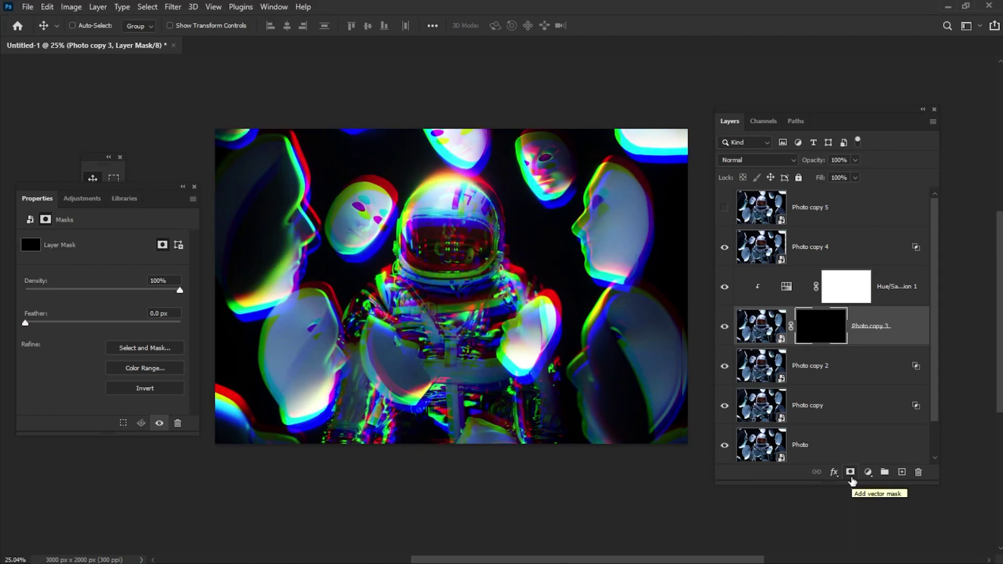
Select four thin full-height vertical strips on the left with the Rectangular Marquee.
{"action": "left_click", "coordinate": [194, 187]}
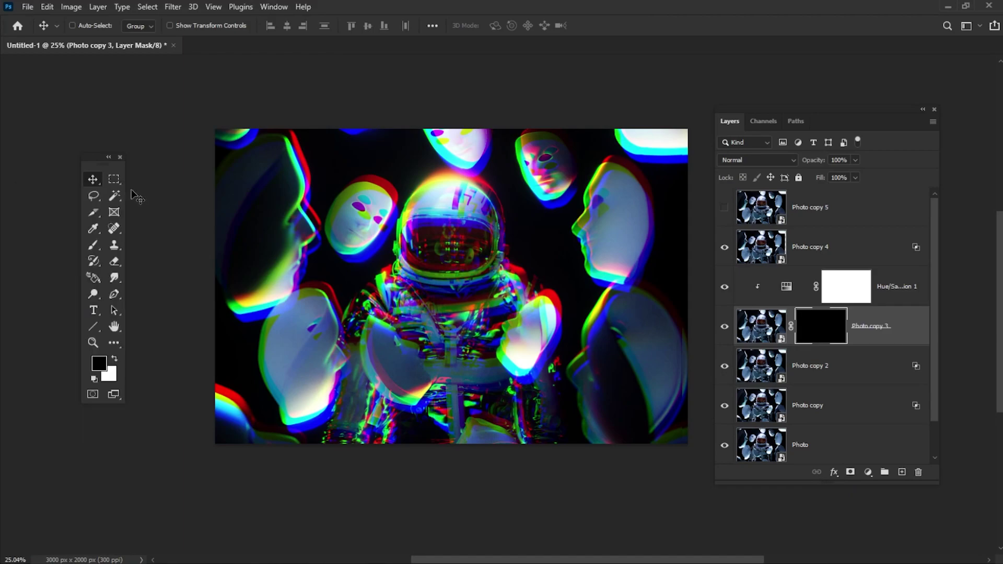
{"action": "left_click", "coordinate": [114, 178]}
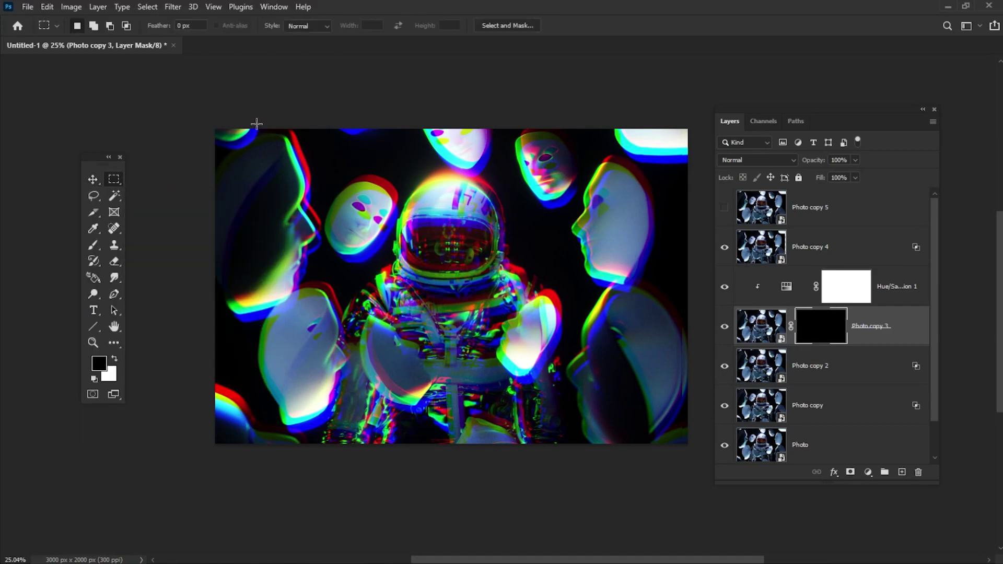
{"action": "left_click_drag", "start_coordinate": [251, 126], "coordinate": [257, 460]}
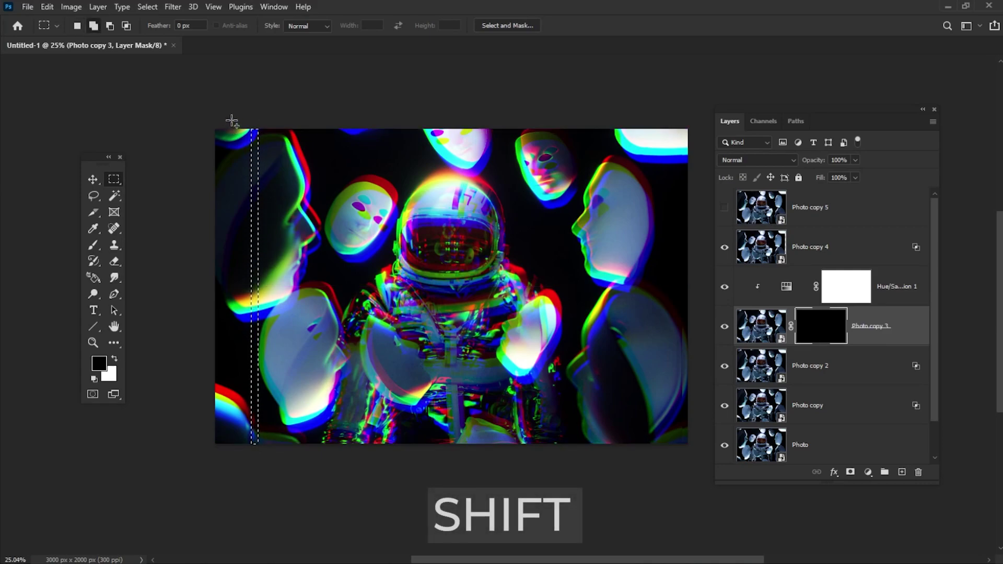
{"action": "mouse_move", "coordinate": [232, 126]}
{"action": "left_mouse_down", "text": "shift"}
{"action": "mouse_move", "coordinate": [222, 290]}
{"action": "mouse_move", "coordinate": [235, 462]}
{"action": "left_mouse_up", "text": "shift"}
{"action": "left_click_drag", "start_coordinate": [300, 128], "coordinate": [294, 446], "text": "shift"}
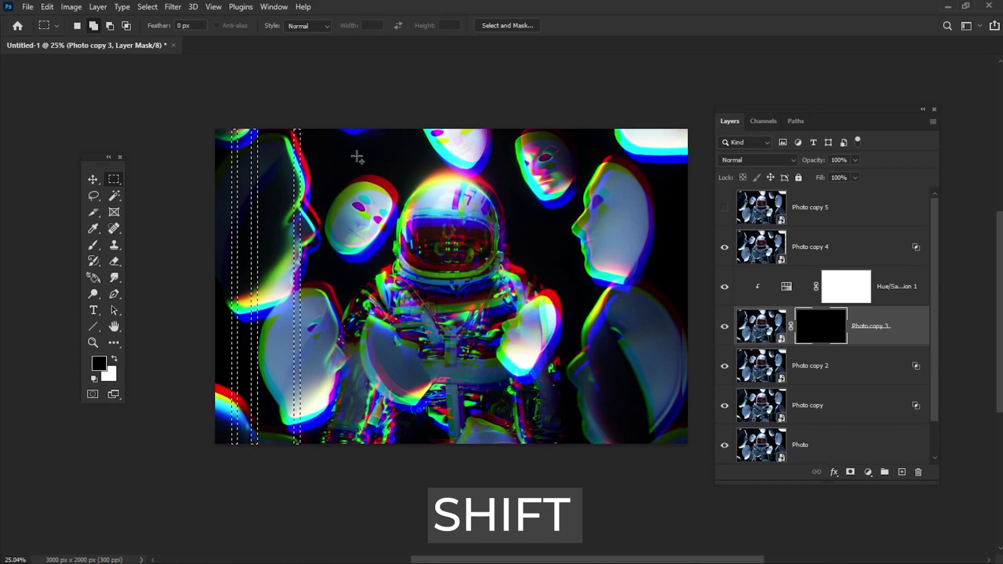
{"action": "left_click_drag", "start_coordinate": [344, 128], "coordinate": [365, 461], "text": "shift"}
Add strips over the helmet and right side, reveal them in the mask, and deselect.
{"action": "left_click_drag", "start_coordinate": [427, 102], "coordinate": [437, 462], "text": "shift"}
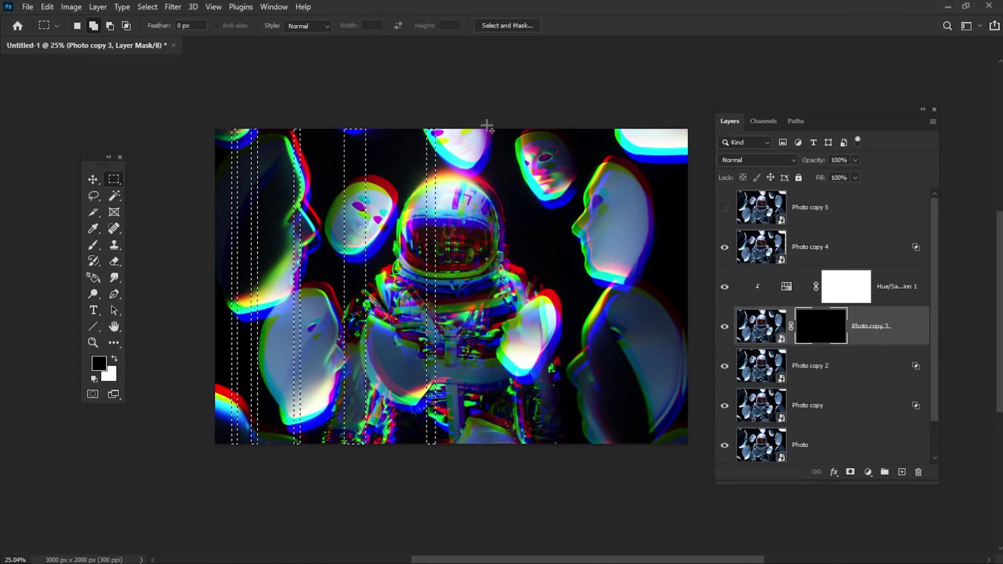
{"action": "mouse_move", "coordinate": [489, 128]}
{"action": "left_mouse_down", "text": "shift"}
{"action": "mouse_move", "coordinate": [504, 483]}
{"action": "mouse_move", "coordinate": [499, 462]}
{"action": "left_mouse_up", "text": "shift"}
{"action": "left_click_drag", "start_coordinate": [557, 450], "coordinate": [538, 86], "text": "shift"}
{"action": "mouse_move", "coordinate": [598, 128]}
{"action": "left_mouse_down", "text": "shift"}
{"action": "mouse_move", "coordinate": [601, 445]}
{"action": "mouse_move", "coordinate": [631, 107]}
{"action": "left_mouse_up", "text": "shift"}
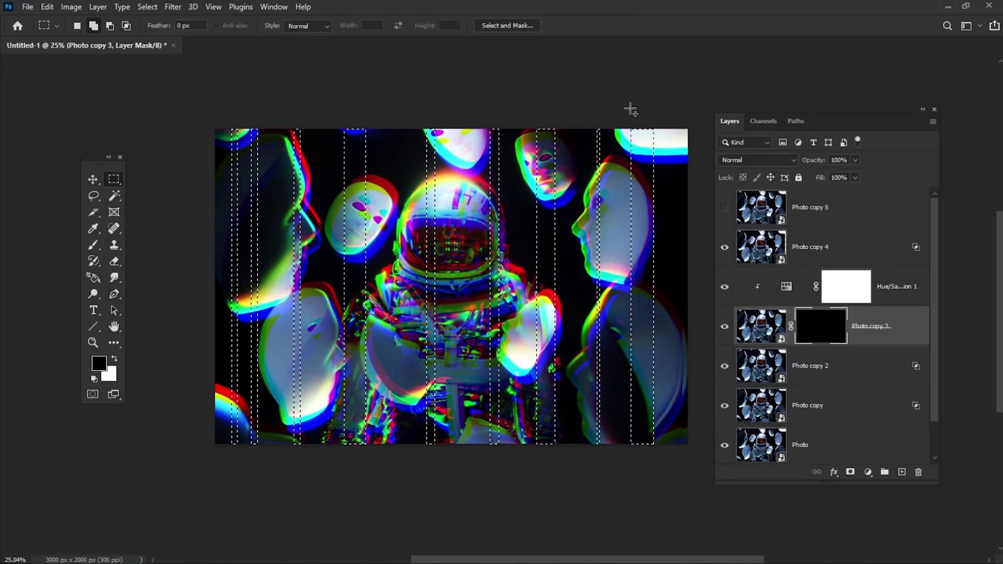
{"action": "key", "text": "ctrl+i"}
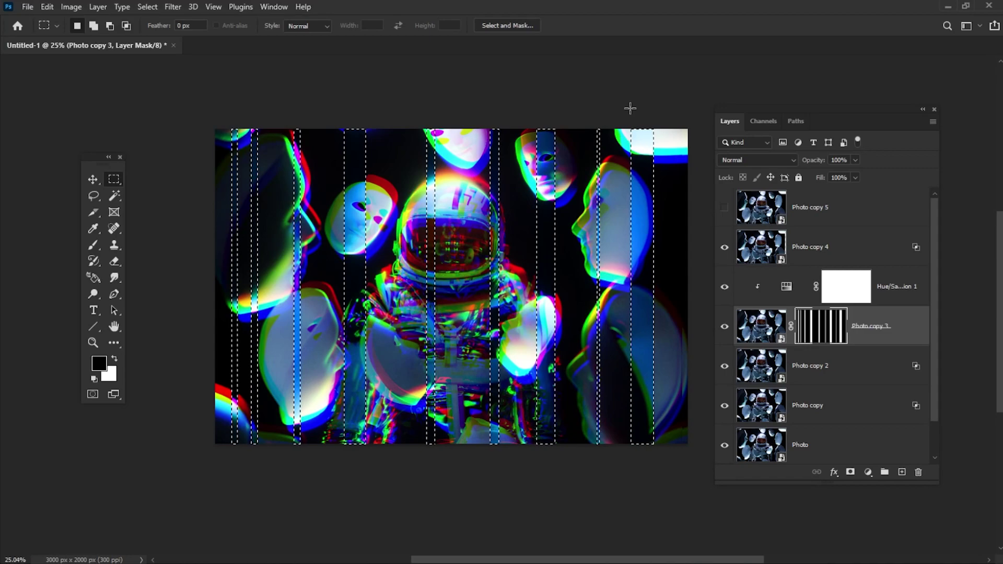
{"action": "key", "text": "ctrl+d"}
Show Photo copy 5 and apply a 50 px Gaussian Blur to it.
{"action": "left_click", "coordinate": [849, 213]}
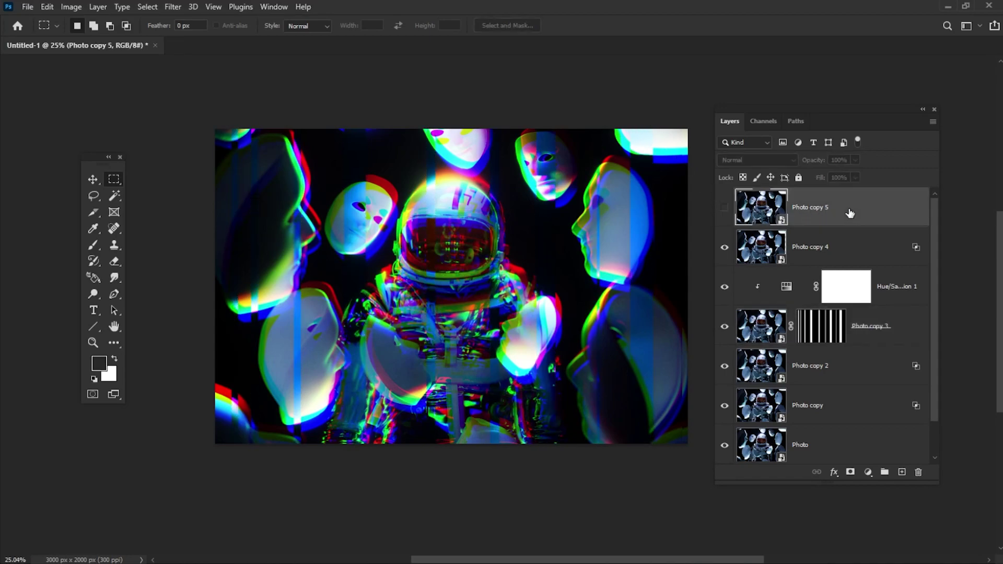
{"action": "left_click", "coordinate": [724, 207]}
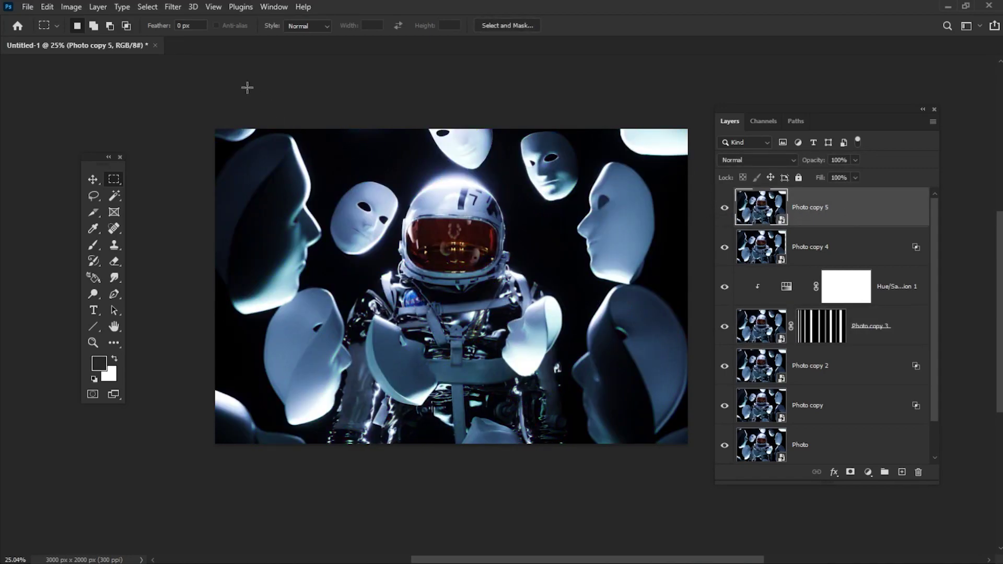
{"action": "left_click", "coordinate": [172, 6]}
{"action": "mouse_move", "coordinate": [196, 168]}
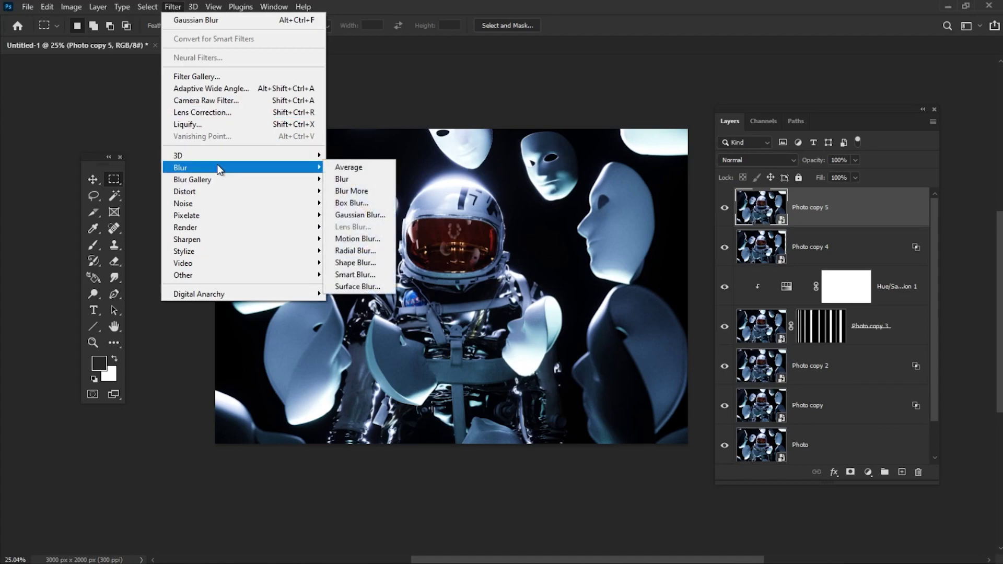
{"action": "left_click", "coordinate": [372, 217]}
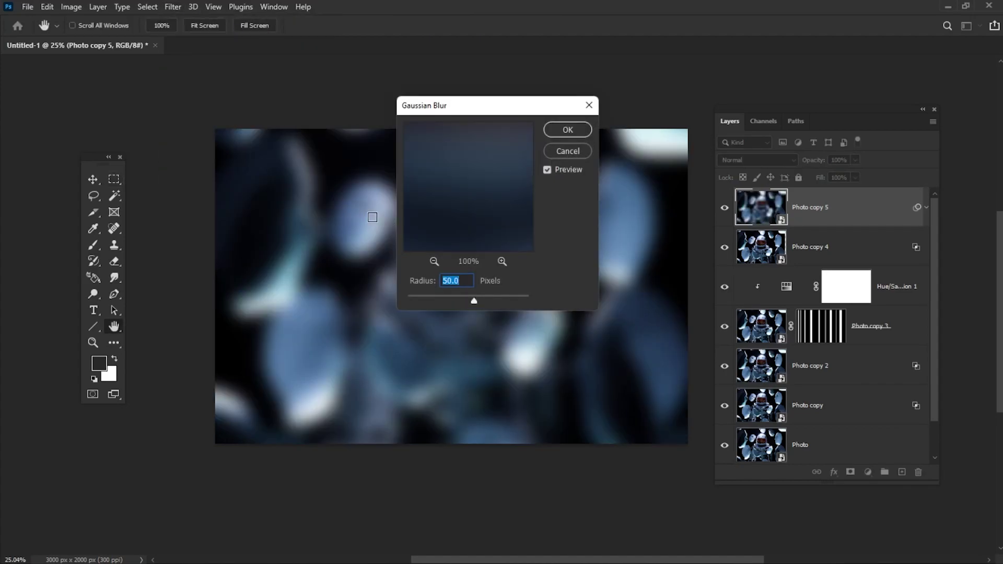
{"action": "left_click", "coordinate": [567, 130]}
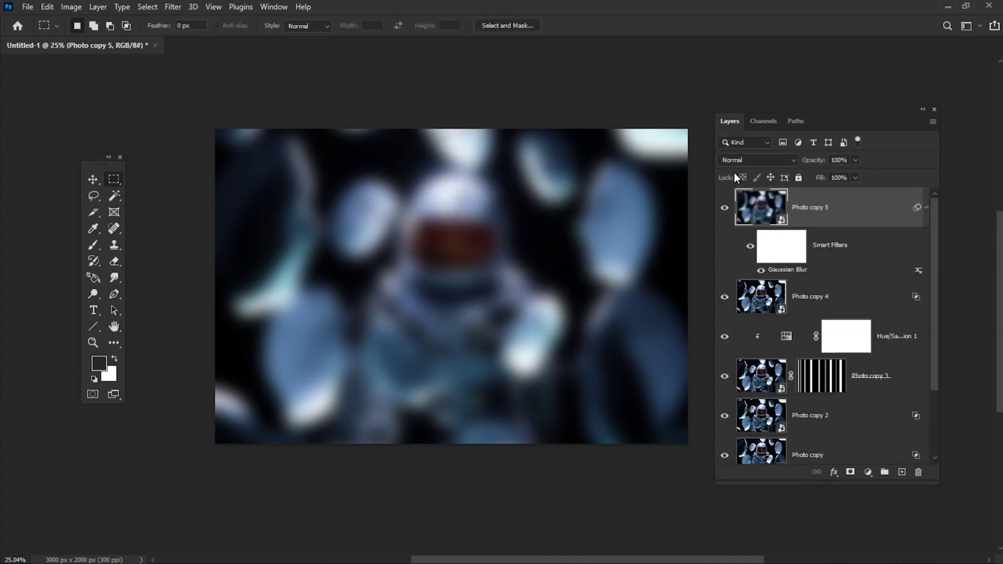
Set Photo copy 5 to Lighten blending at 48% opacity.
{"action": "left_click", "coordinate": [740, 159]}
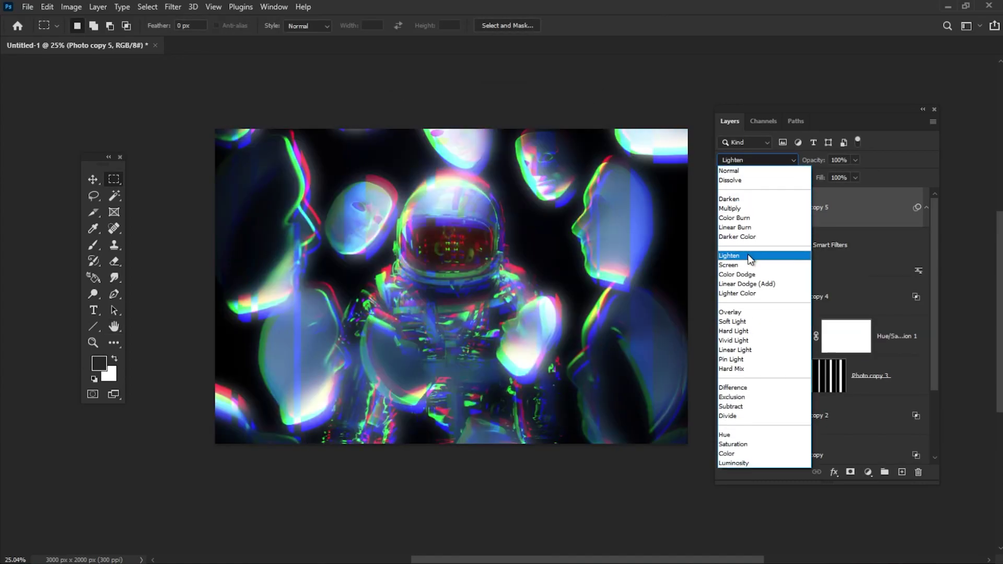
{"action": "left_click", "coordinate": [748, 254]}
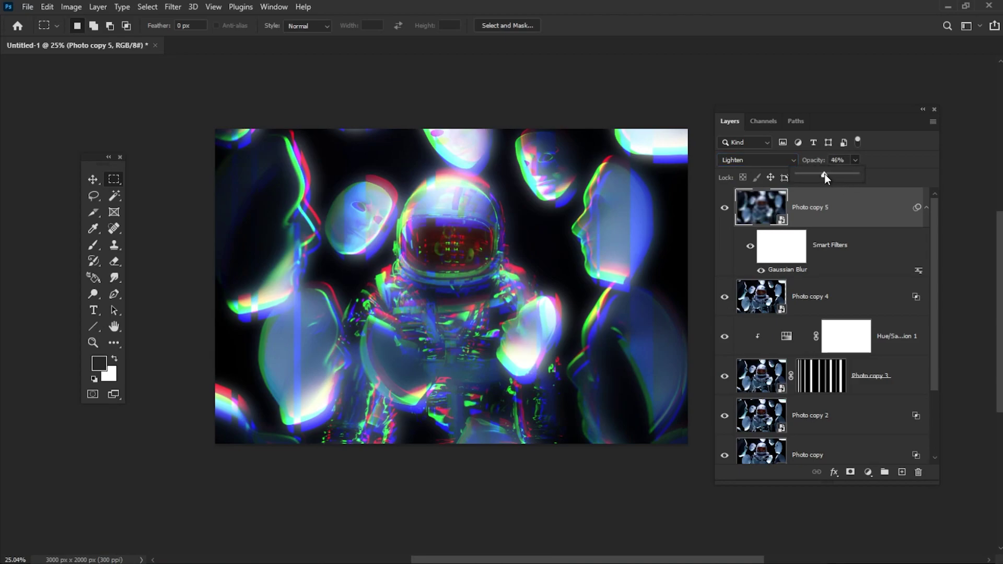
{"action": "left_click_drag", "start_coordinate": [824, 173], "coordinate": [824, 174]}
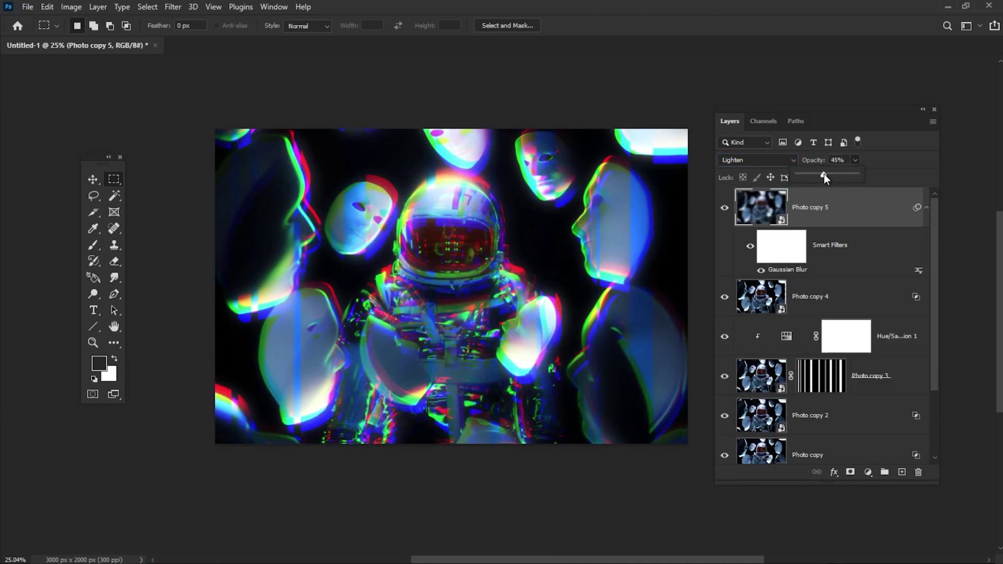
{"action": "left_click", "coordinate": [879, 159]}
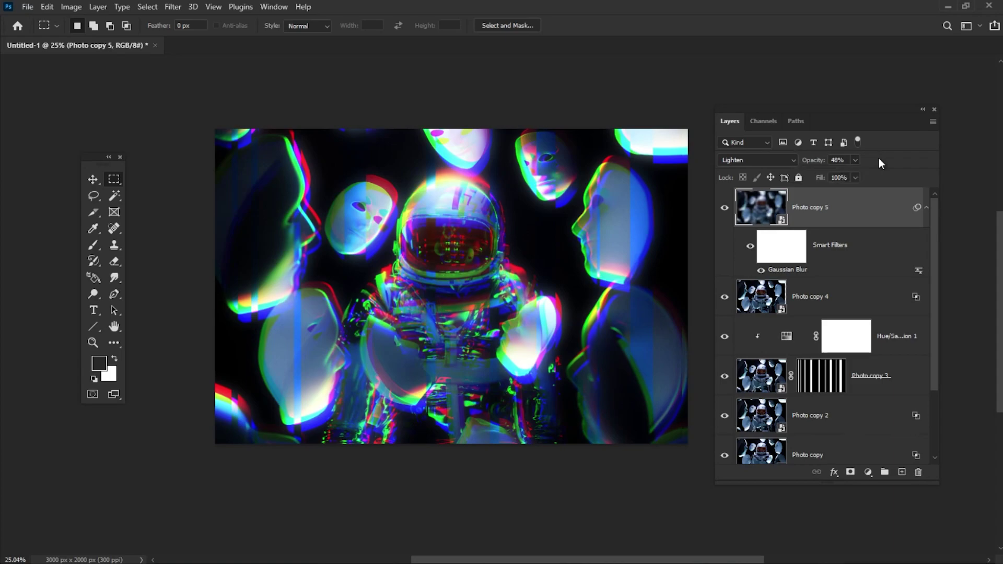
Place the TV Texture image as a linked layer.
{"action": "left_click", "coordinate": [27, 6]}
{"action": "left_click", "coordinate": [94, 268]}
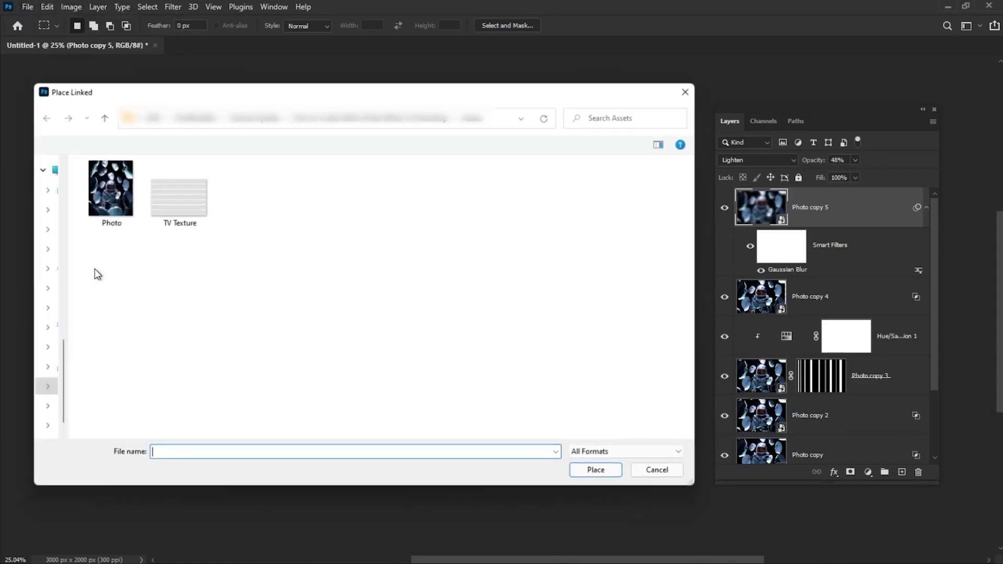
{"action": "double_click", "coordinate": [170, 201]}
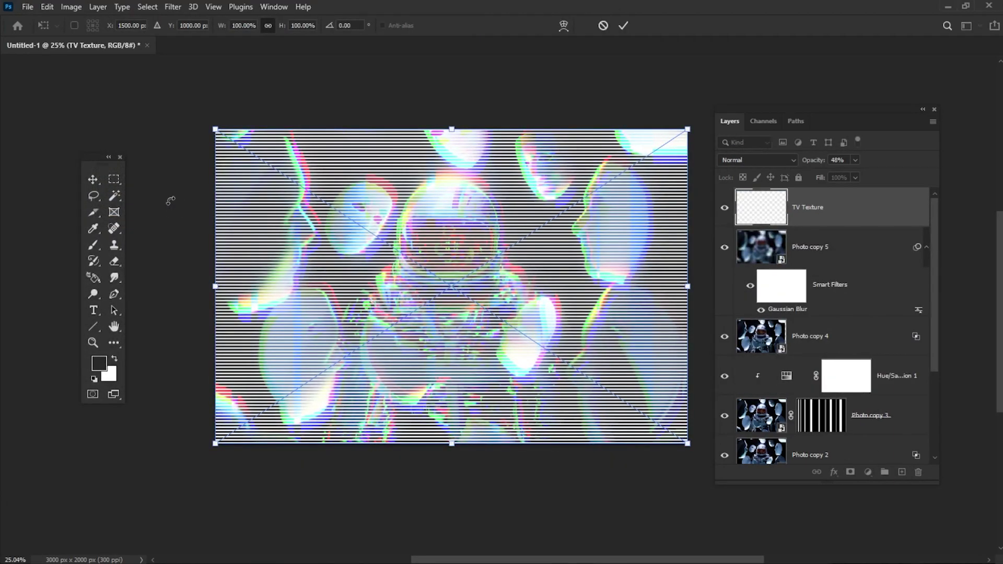
{"action": "key", "text": "Return"}
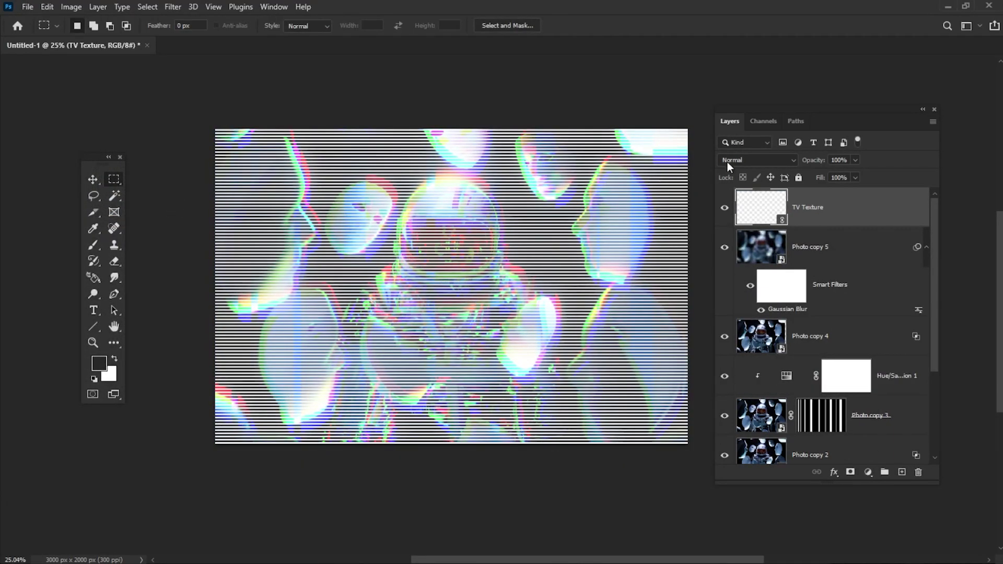
Set the TV Texture layer to Soft Light at 10% opacity.
{"action": "left_click", "coordinate": [727, 163]}
{"action": "left_click", "coordinate": [740, 321]}
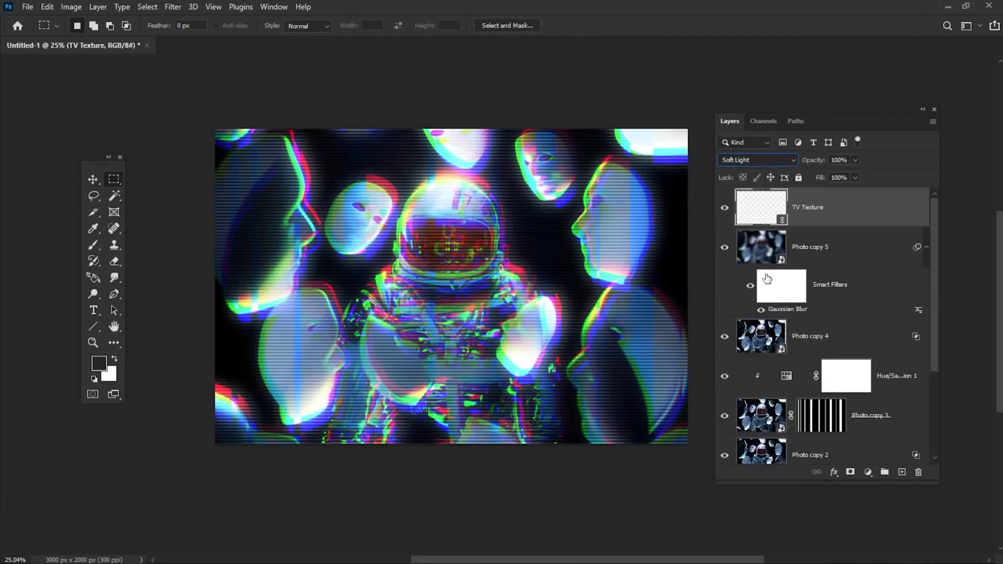
{"action": "left_click_drag", "start_coordinate": [816, 175], "coordinate": [805, 175]}
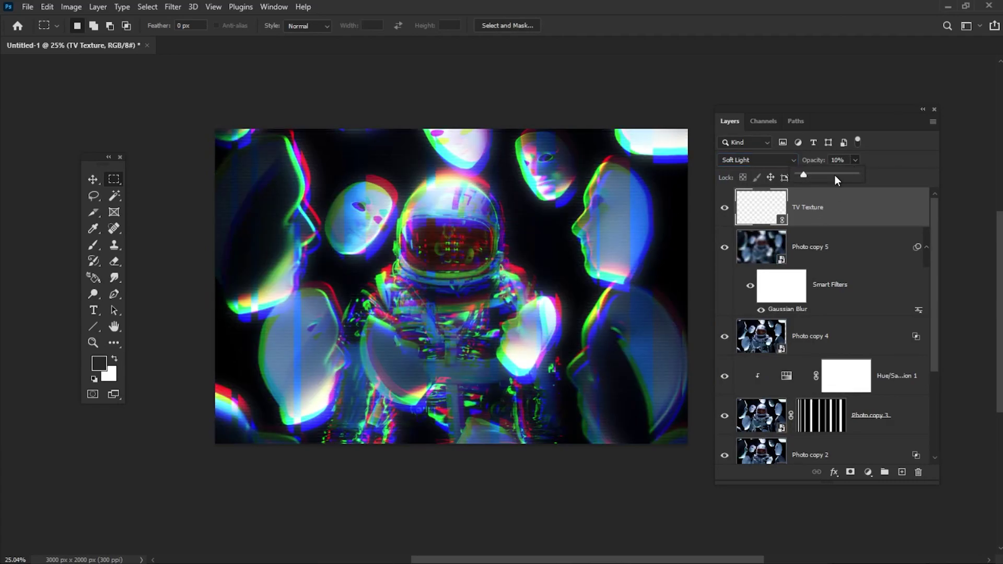
{"action": "left_click", "coordinate": [882, 165]}
{"action": "left_click", "coordinate": [98, 8]}
{"action": "mouse_move", "coordinate": [136, 173]}
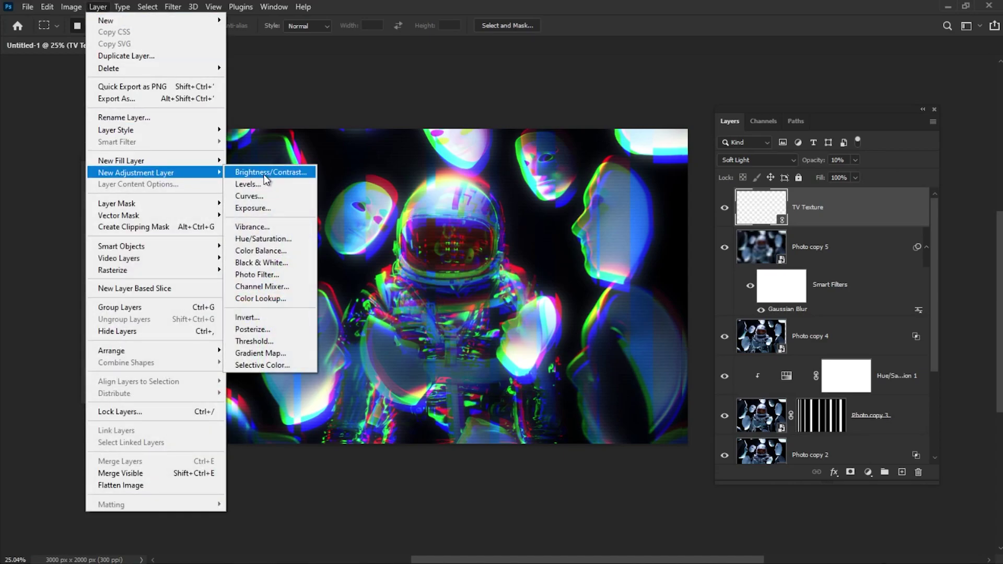
Add a Brightness/Contrast adjustment layer with brightness 30 and contrast 55.
{"action": "left_click", "coordinate": [265, 174]}
{"action": "left_click", "coordinate": [304, 220]}
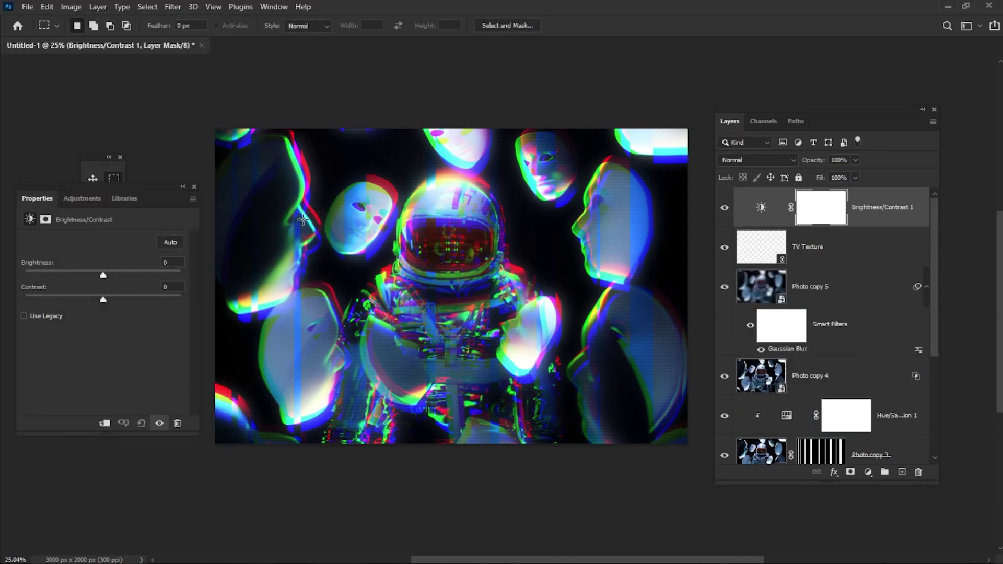
{"action": "left_click_drag", "start_coordinate": [146, 186], "coordinate": [418, 169]}
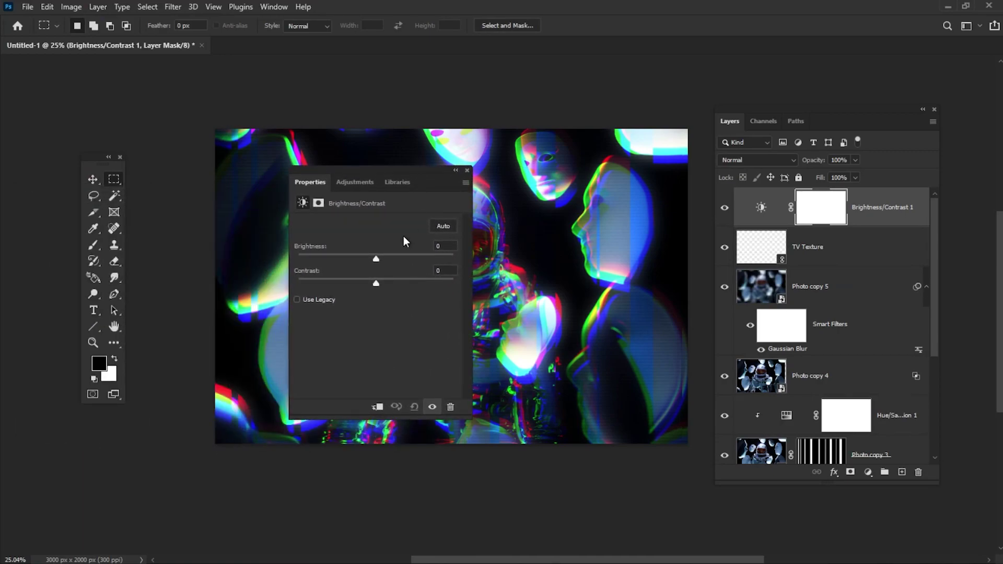
{"action": "left_click", "coordinate": [446, 243]}
{"action": "type", "text": "30"}
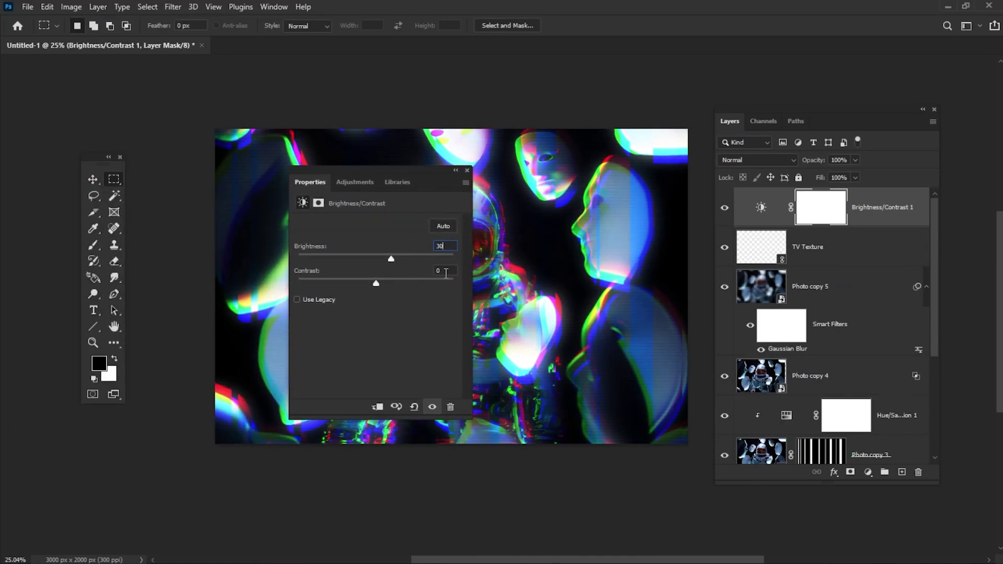
{"action": "type", "text": "55"}
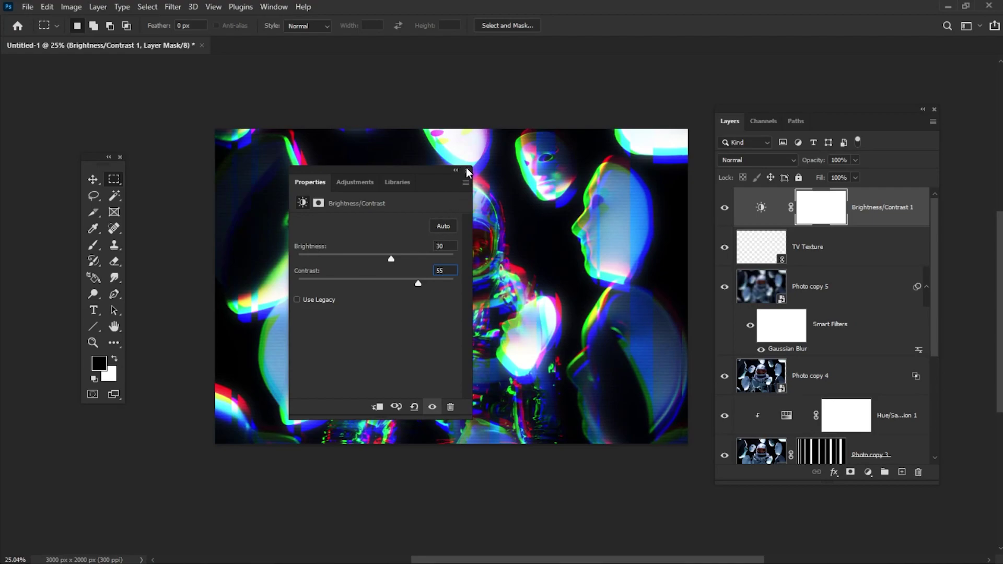
{"action": "left_click", "coordinate": [467, 171]}
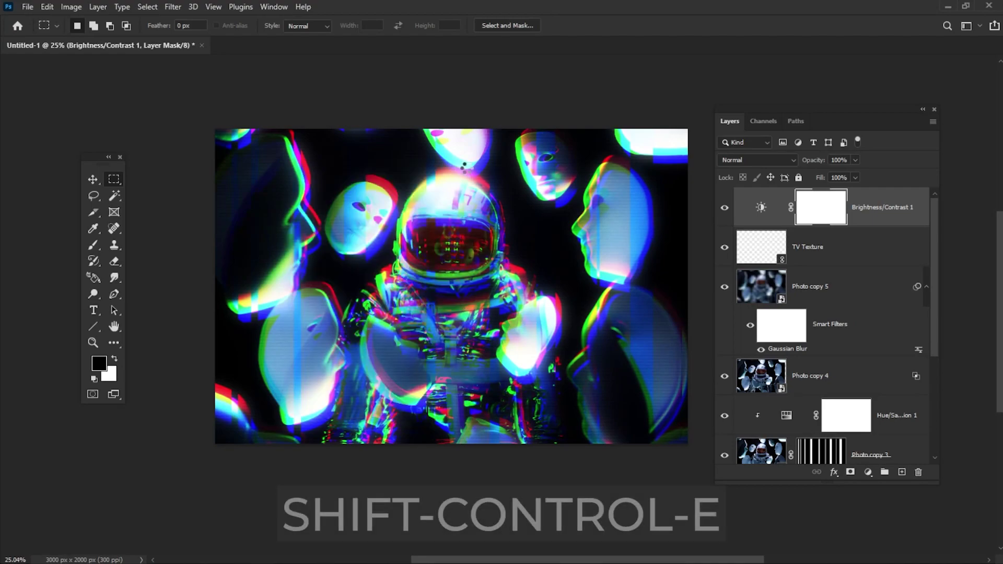
Stamp all visible layers into Layer 1 and shift a thin top strip right.
{"action": "key", "text": "ctrl+shift+alt+e"}
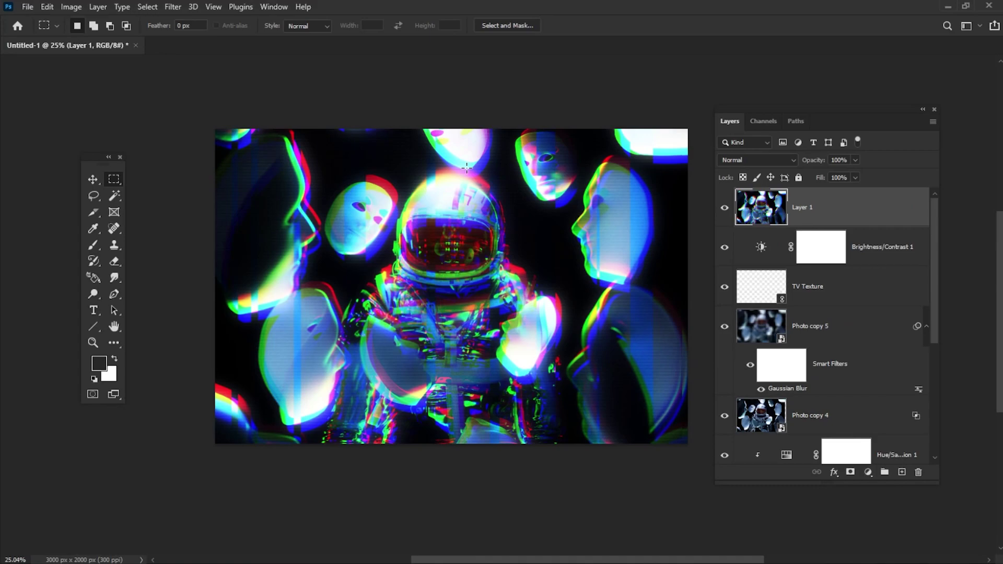
{"action": "left_click_drag", "start_coordinate": [209, 157], "coordinate": [711, 177]}
{"action": "left_click", "coordinate": [93, 179]}
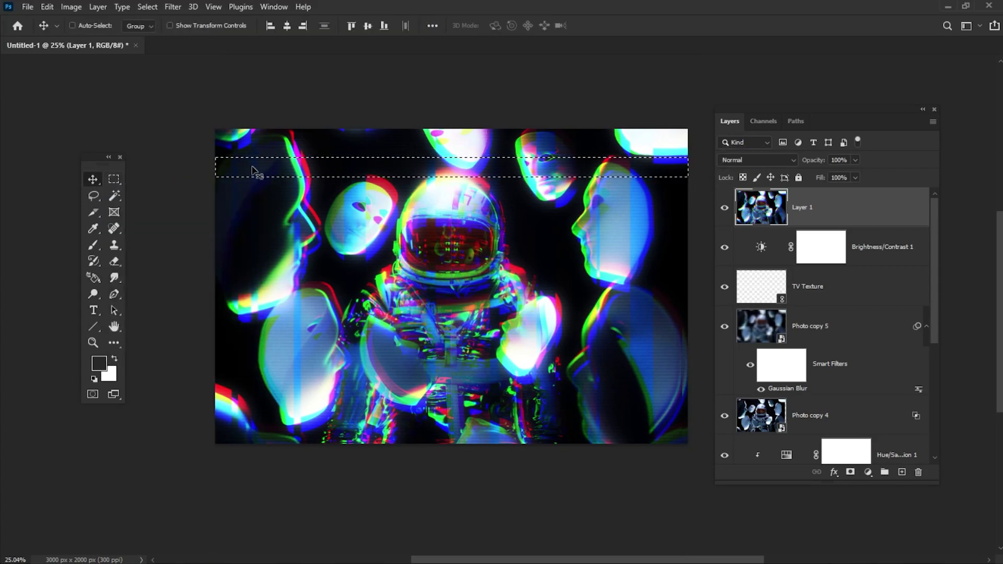
{"action": "mouse_move", "coordinate": [228, 168]}
{"action": "left_mouse_down"}
{"action": "mouse_move", "coordinate": [243, 169]}
{"action": "mouse_move", "coordinate": [235, 172]}
{"action": "left_mouse_up"}
{"action": "key", "text": "ctrl+d"}
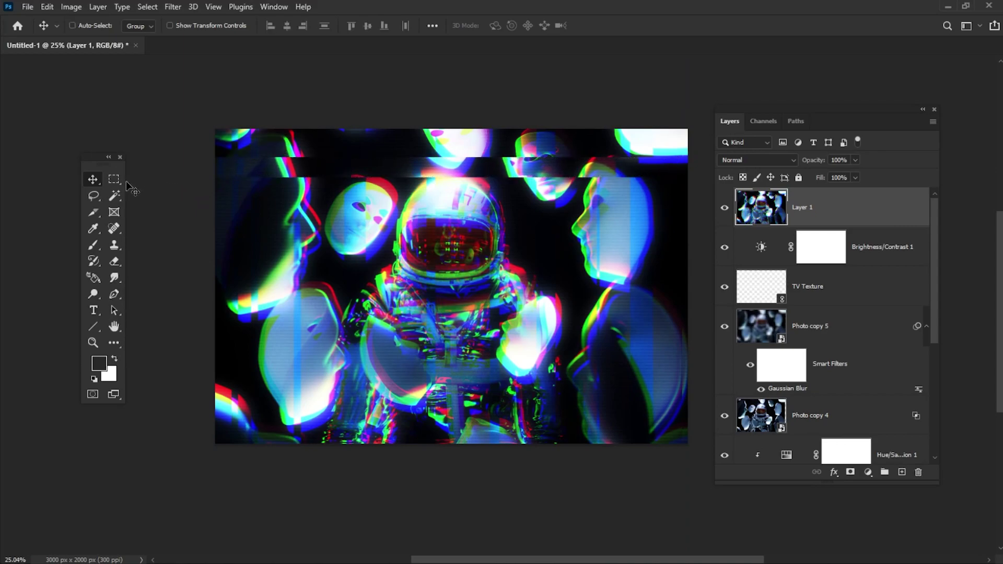
Shift two more thin horizontal strips right, by about 71 px and 79 px.
{"action": "left_click", "coordinate": [113, 180]}
{"action": "left_click_drag", "start_coordinate": [216, 209], "coordinate": [737, 219]}
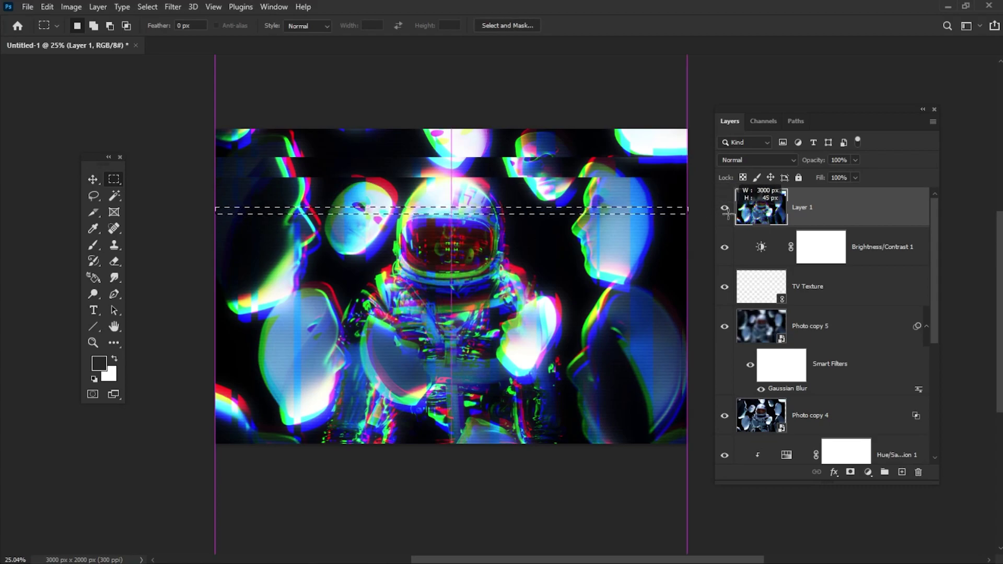
{"action": "left_click", "coordinate": [96, 180]}
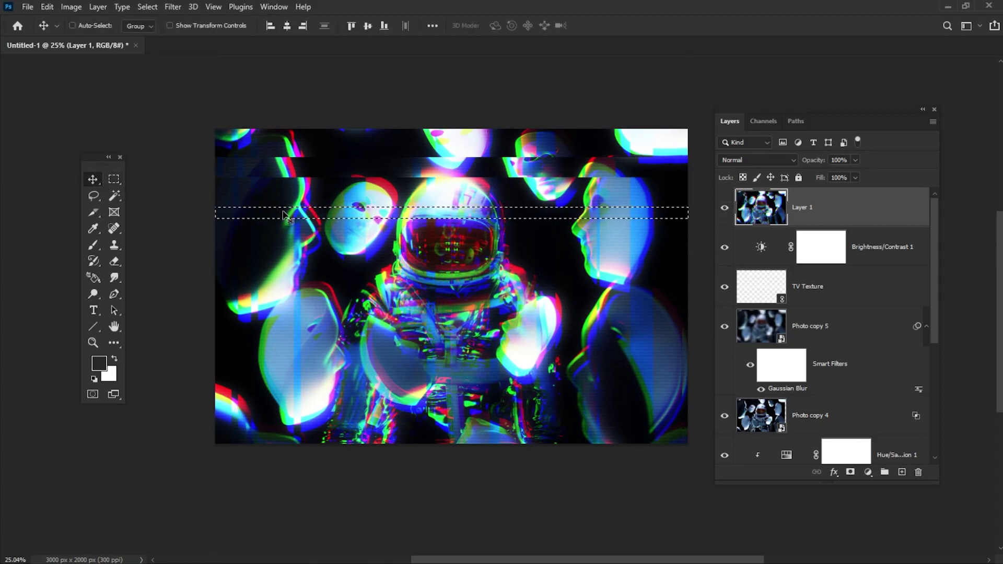
{"action": "left_click_drag", "start_coordinate": [289, 214], "coordinate": [295, 215]}
{"action": "left_click", "coordinate": [114, 180]}
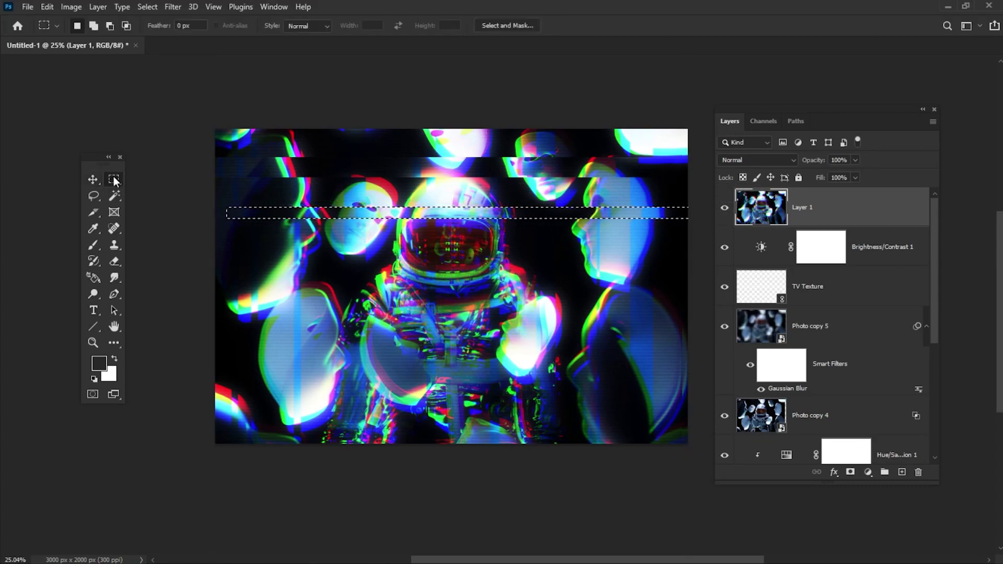
{"action": "left_click_drag", "start_coordinate": [226, 253], "coordinate": [675, 279]}
{"action": "key", "text": "v"}
{"action": "left_click_drag", "start_coordinate": [571, 270], "coordinate": [632, 270]}
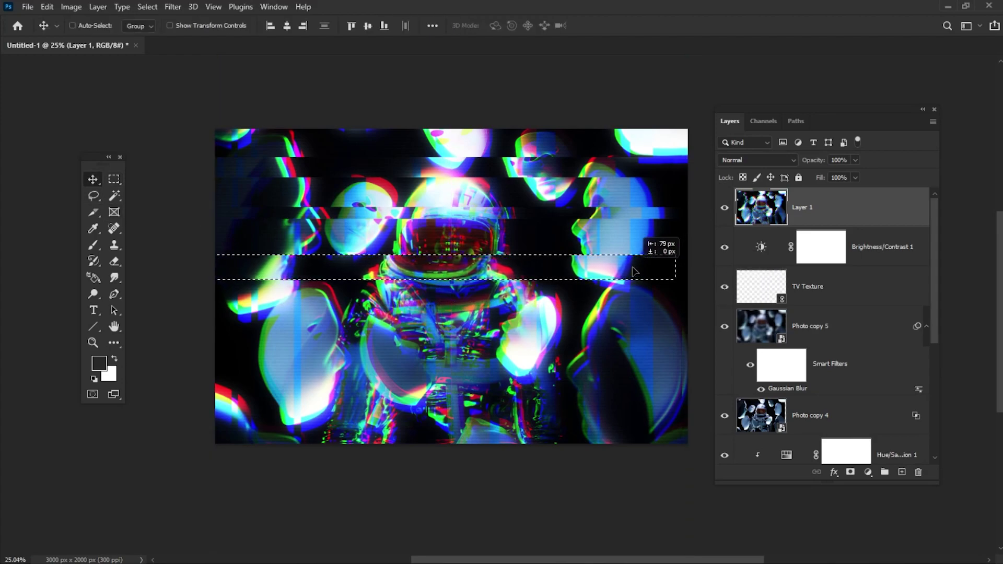
{"action": "key", "text": "ctrl+d"}
Shift a right-side strip and a lower strip 36 px sideways, then select a bottom strip.
{"action": "key", "text": "m"}
{"action": "left_click_drag", "start_coordinate": [590, 342], "coordinate": [676, 327]}
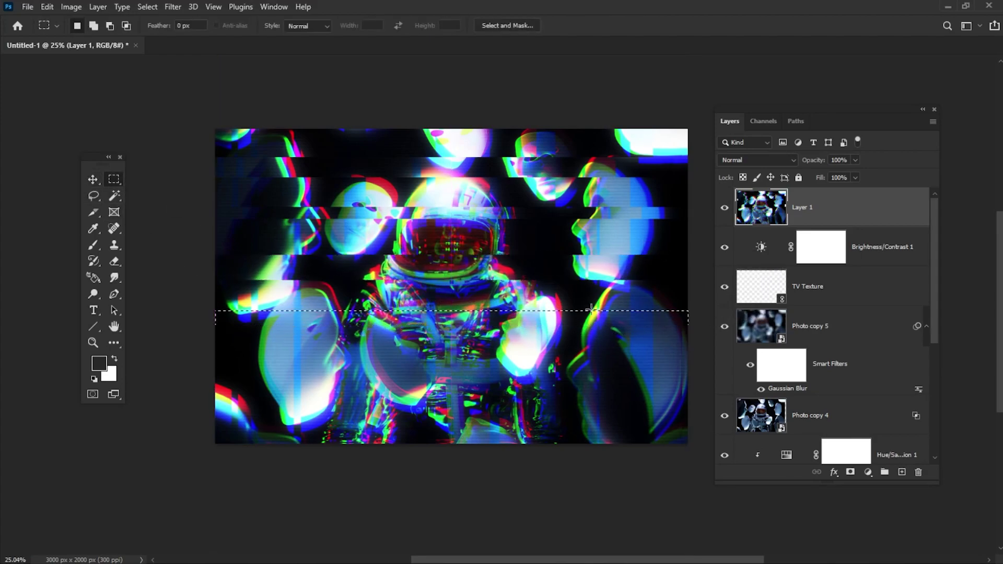
{"action": "key", "text": "v"}
{"action": "left_click_drag", "start_coordinate": [326, 319], "coordinate": [339, 320]}
{"action": "left_click", "coordinate": [113, 179]}
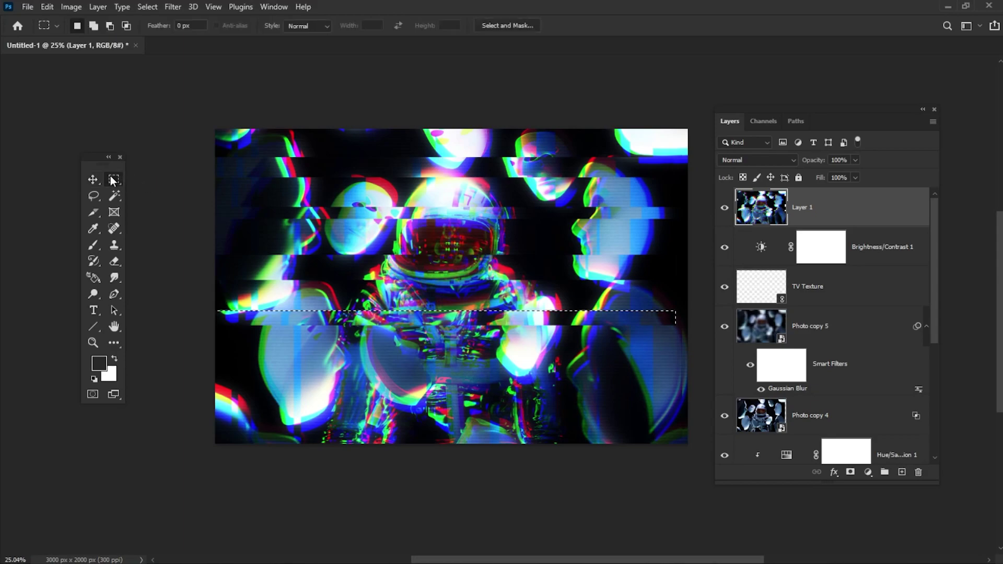
{"action": "key", "text": "v"}
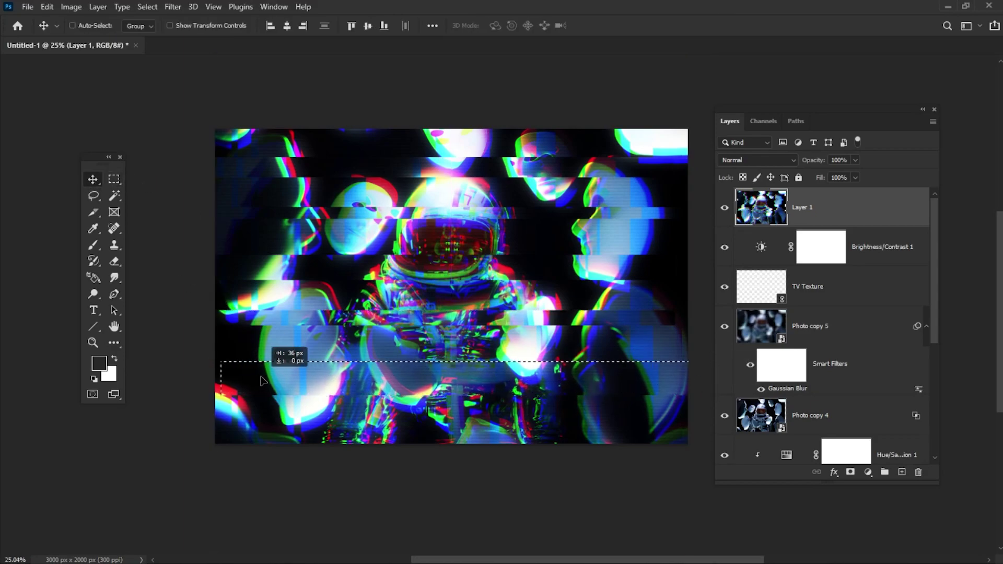
{"action": "left_click_drag", "start_coordinate": [262, 369], "coordinate": [275, 368]}
{"action": "key", "text": "ctrl+d"}
{"action": "key", "text": "m"}
{"action": "left_click_drag", "start_coordinate": [213, 421], "coordinate": [690, 441]}
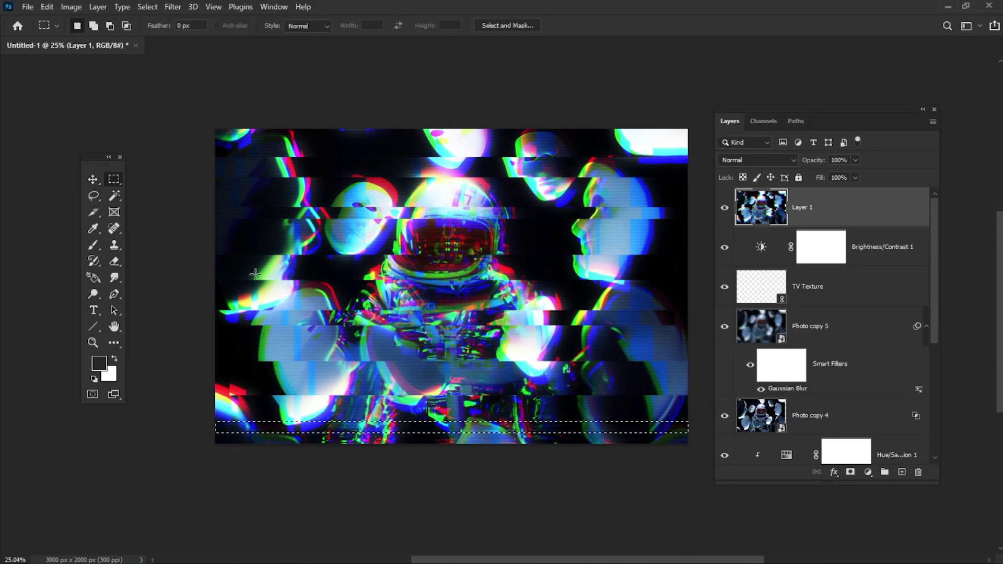